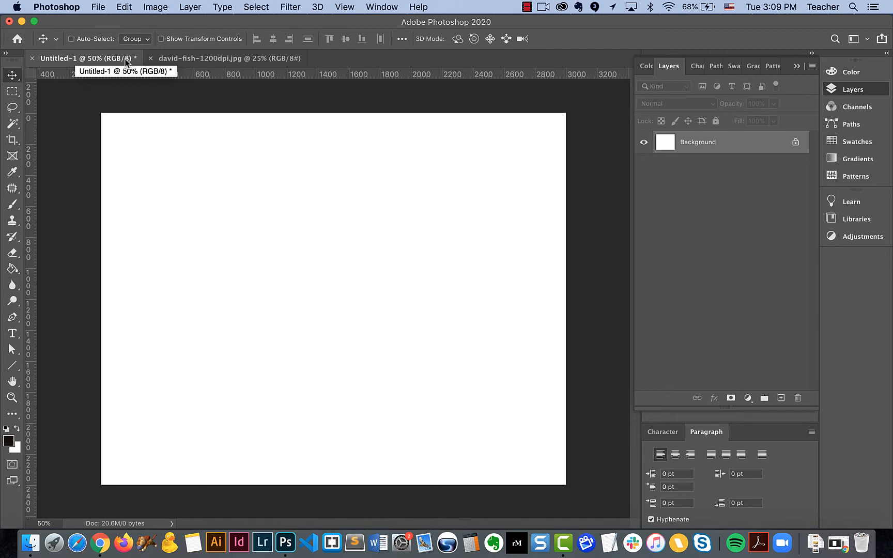
Step: Switch between the Untitled-1 and david-fish-1200dpi.jpg documents and leave the fishing photo active
click(187, 58)
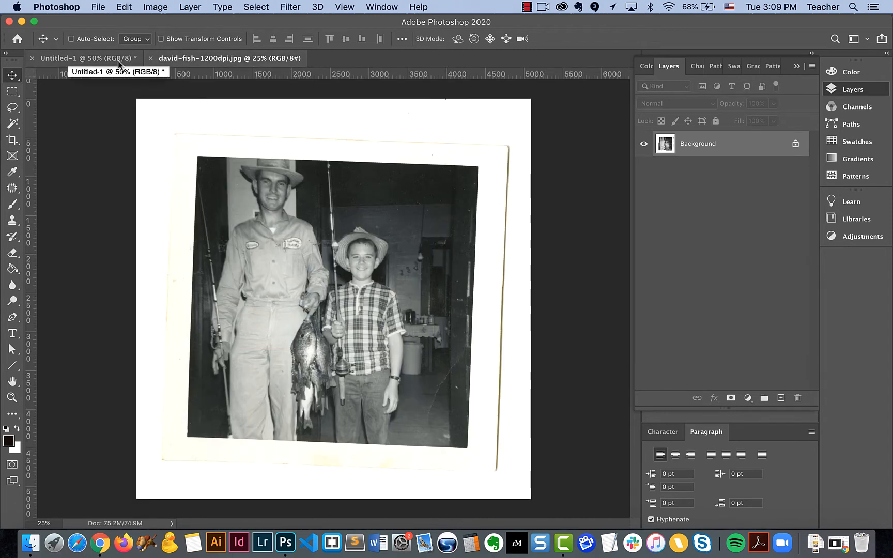
click(117, 61)
click(186, 58)
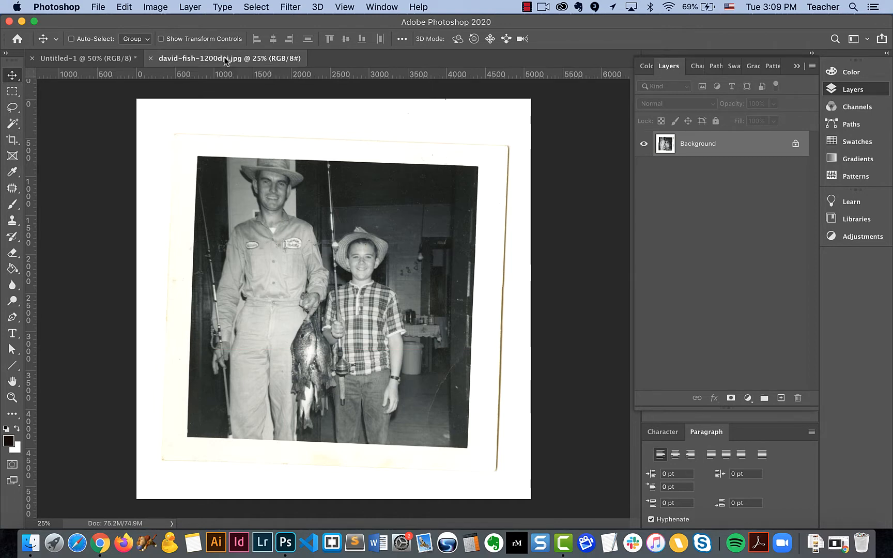
mouse_move(224, 60)
mouse_down()
mouse_move(234, 99)
mouse_move(355, 88)
mouse_move(261, 84)
mouse_move(233, 65)
mouse_move(235, 95)
mouse_move(228, 57)
mouse_move(211, 72)
mouse_move(261, 134)
mouse_move(213, 56)
mouse_up()
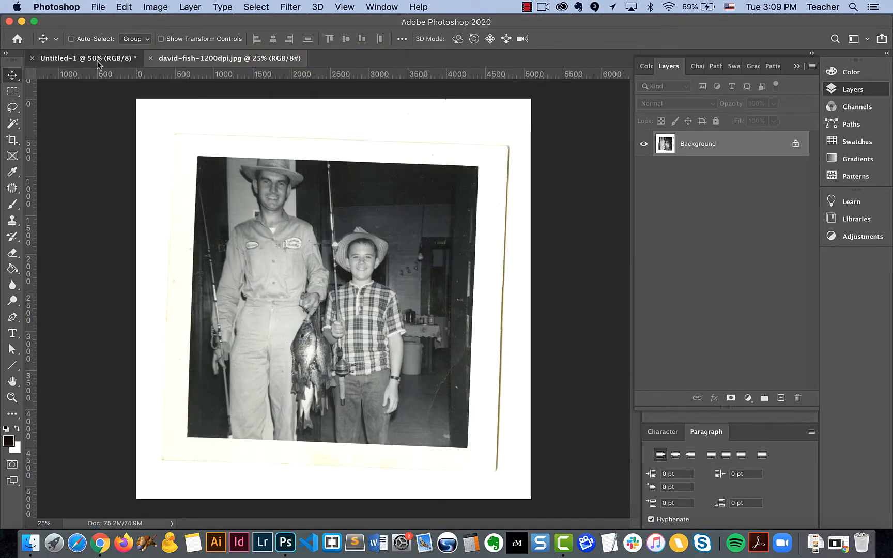
click(93, 58)
click(199, 58)
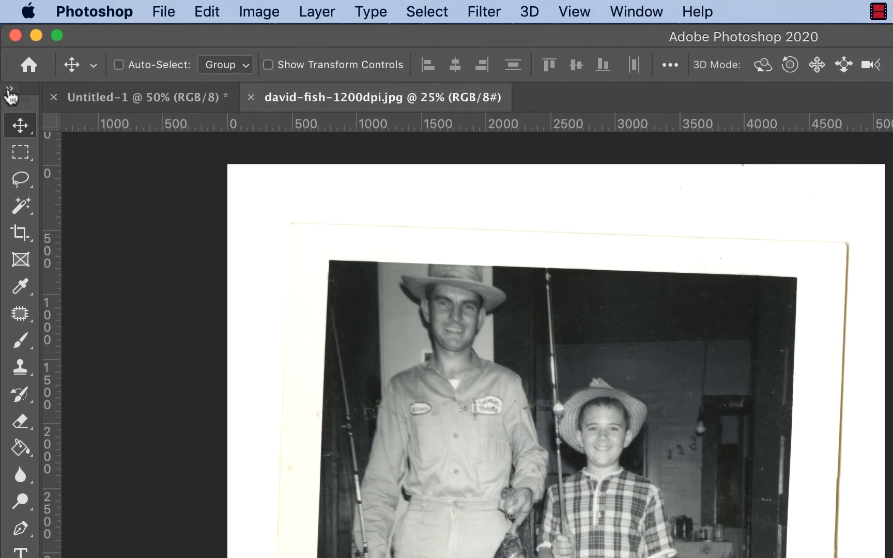
Step: Toggle the toolbar to two columns and back, and view the tools grouped with the Crop tool before returning to the Move tool
click(9, 90)
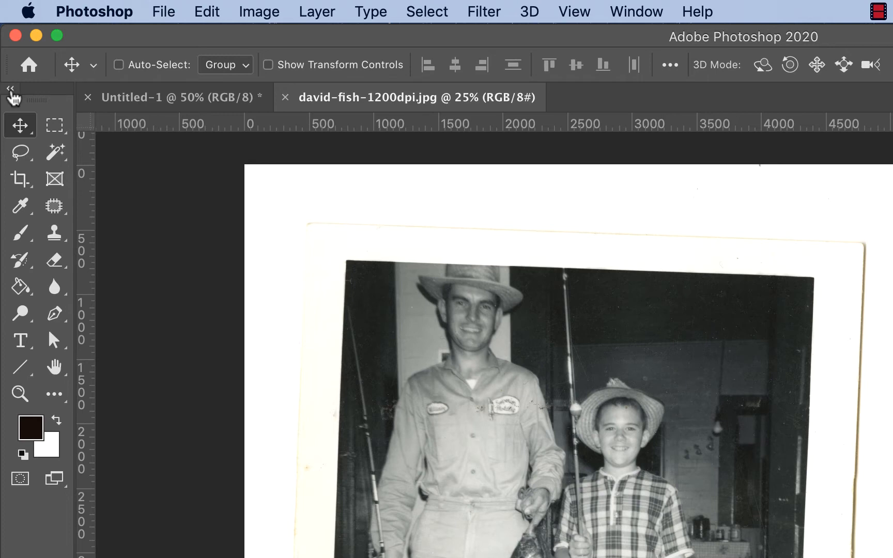
click(10, 89)
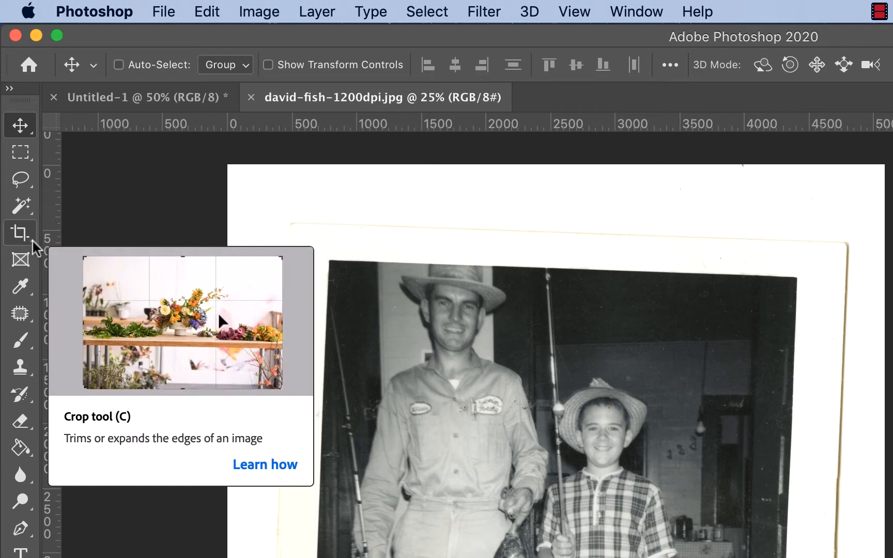
click(33, 241)
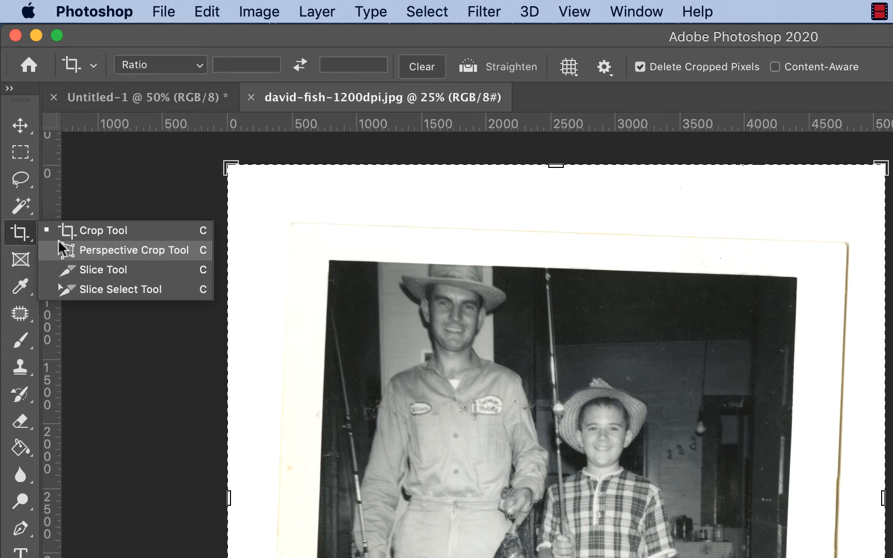
click(27, 235)
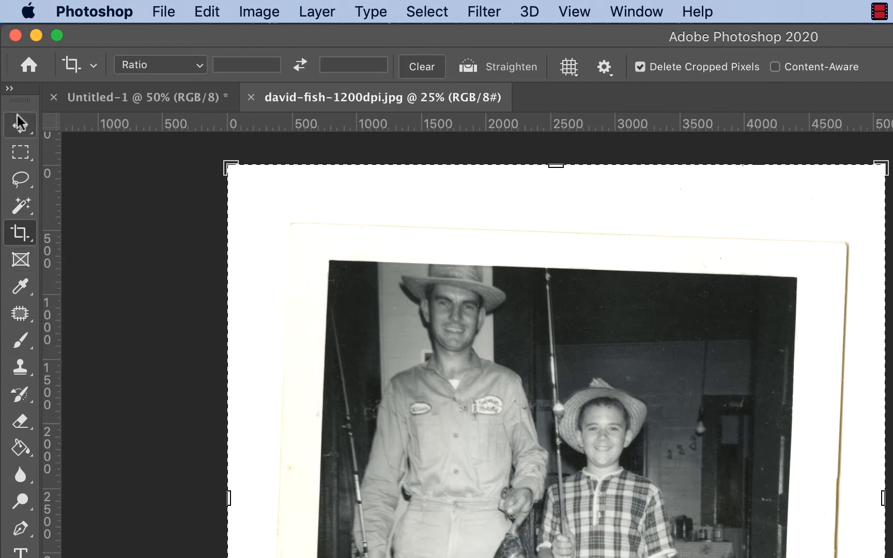
click(20, 124)
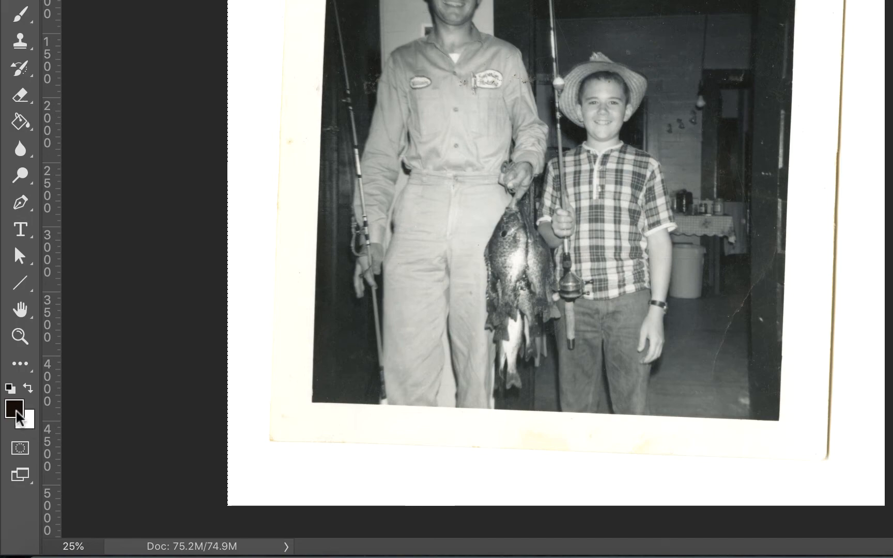
Step: Open the foreground color picker and cancel it, and swap the foreground and background colors back and forth
click(15, 411)
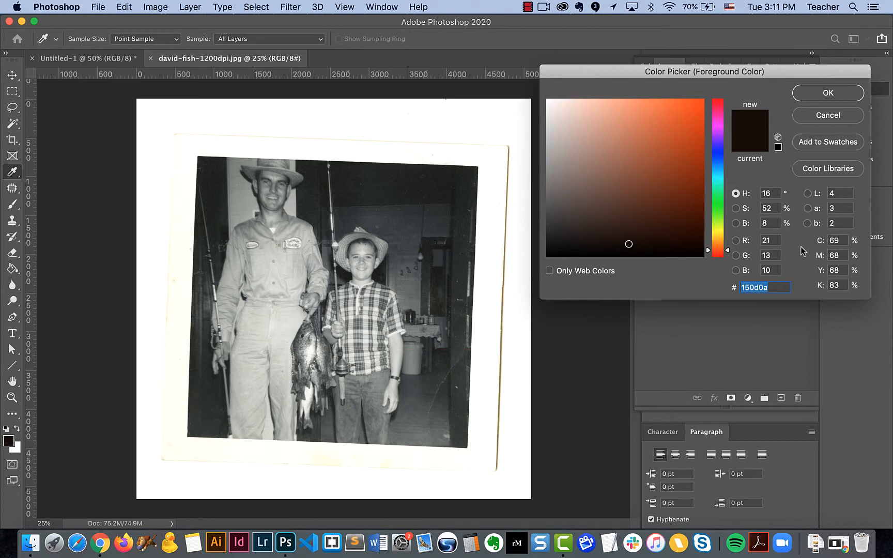
click(816, 116)
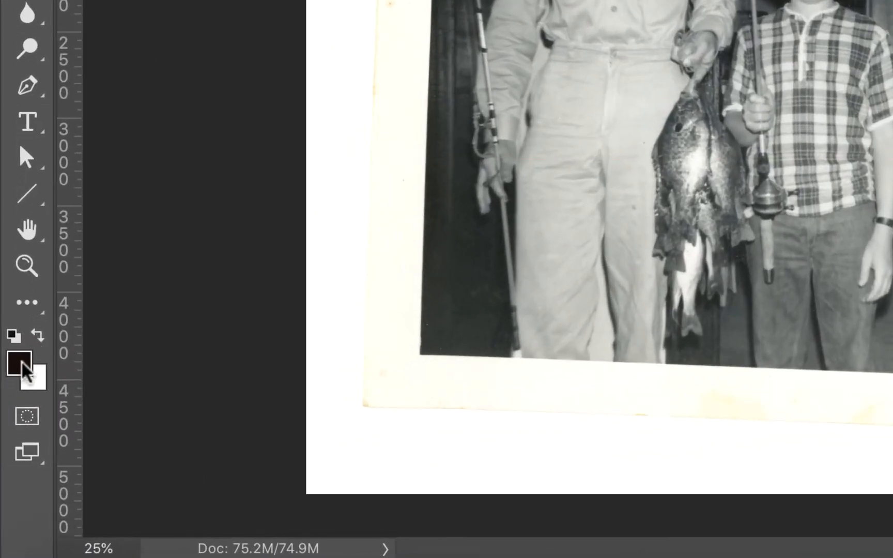
click(38, 336)
click(38, 336)
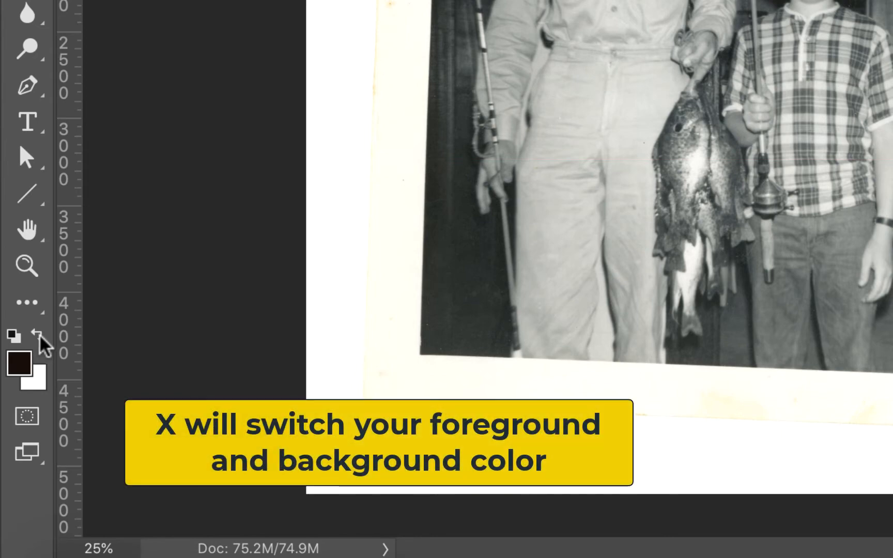
click(35, 341)
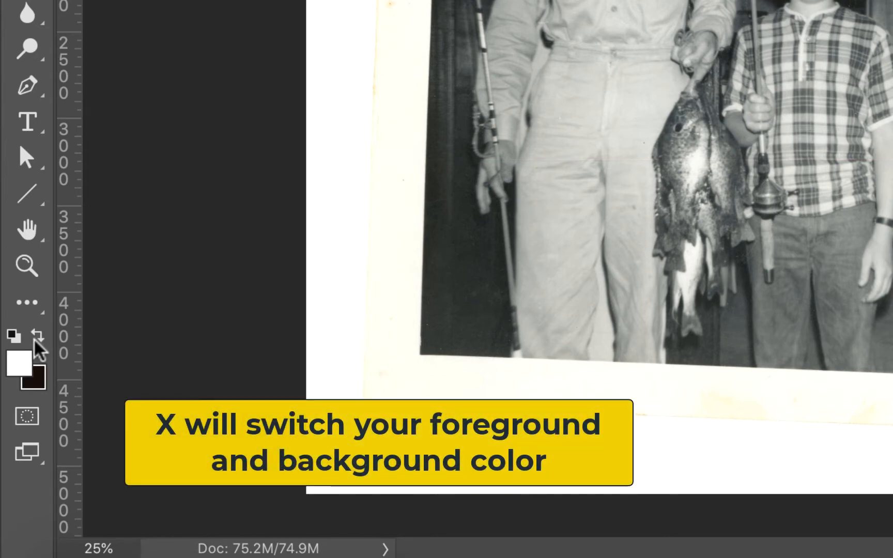
click(36, 341)
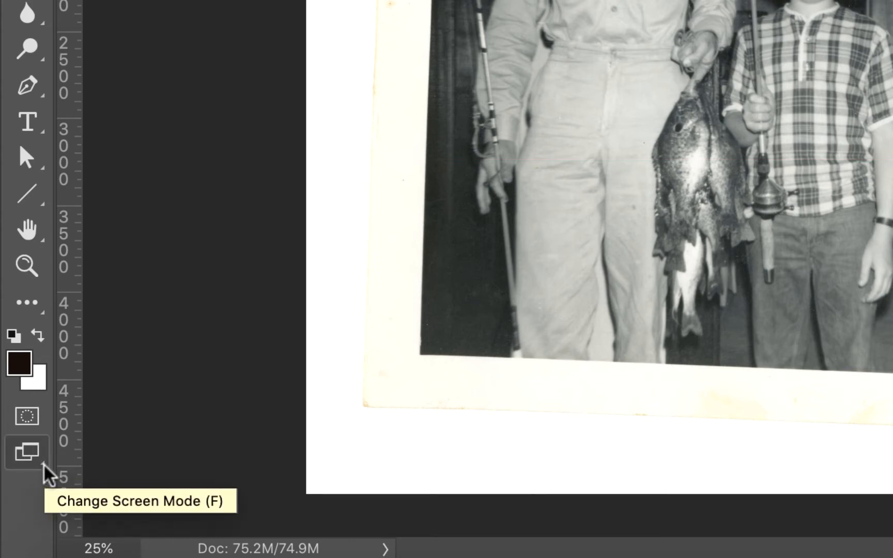
Step: Cycle through the full screen modes to view the photo at 33.3% zoom, and return to Standard Screen Mode
click(44, 465)
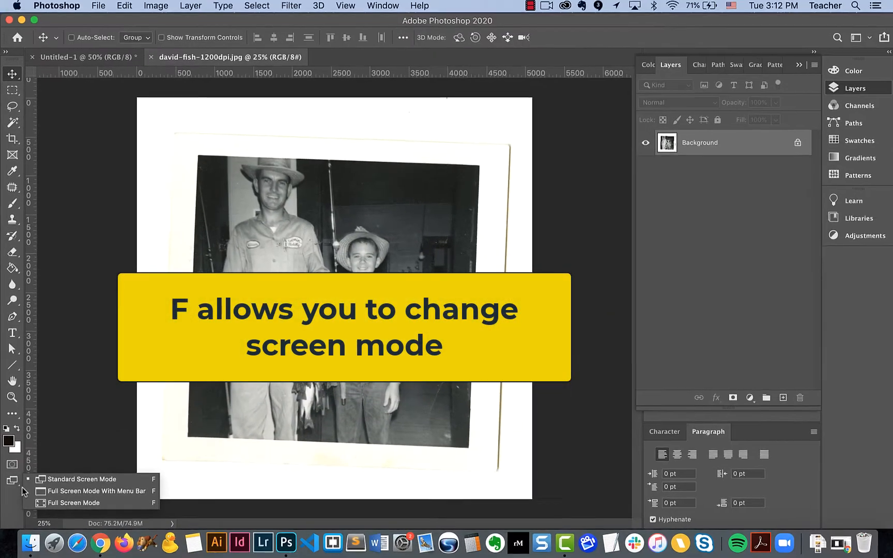
key(f)
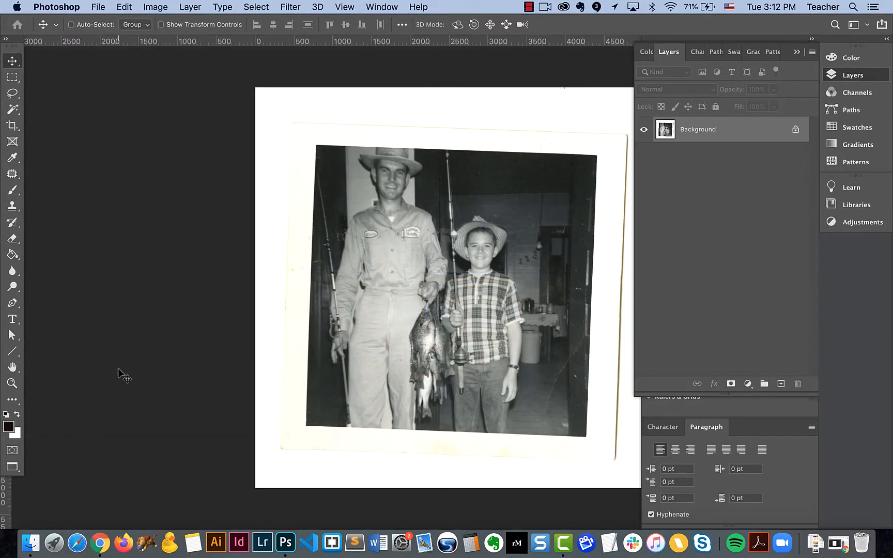
key(f)
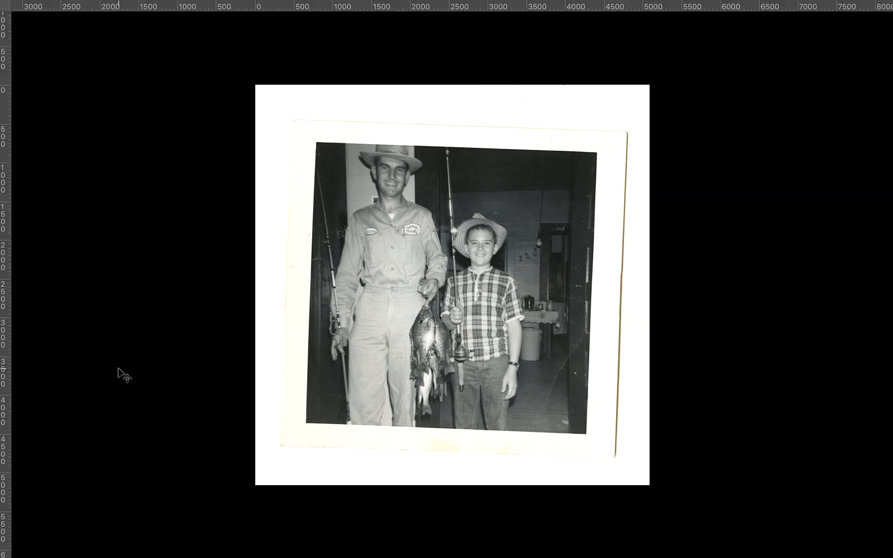
key(super+equal)
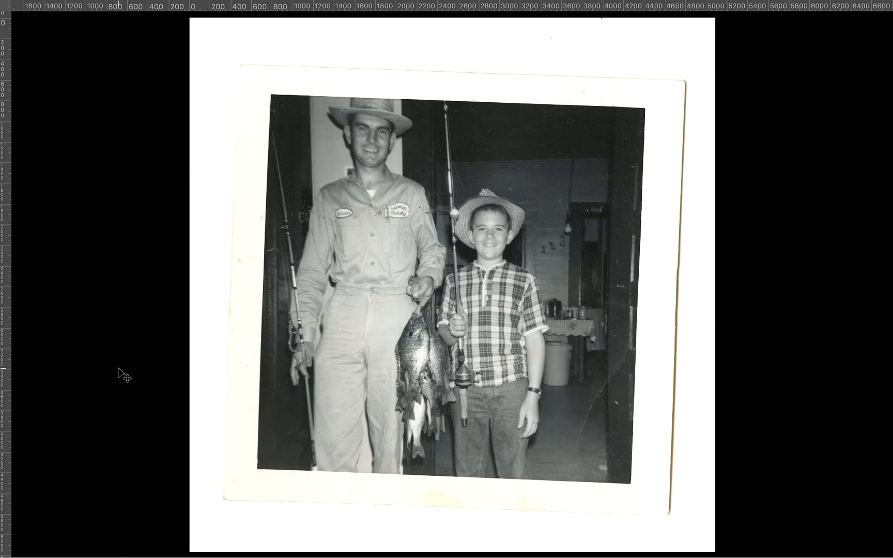
key(f)
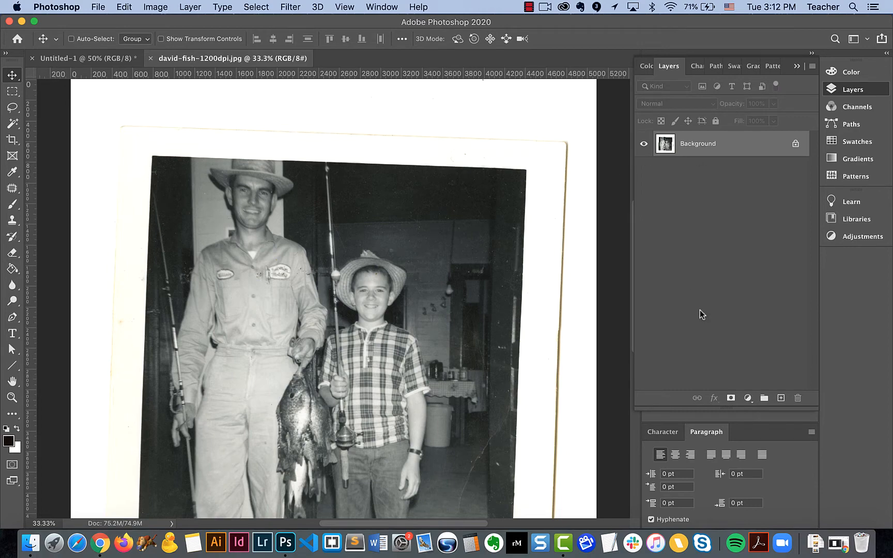
key(f)
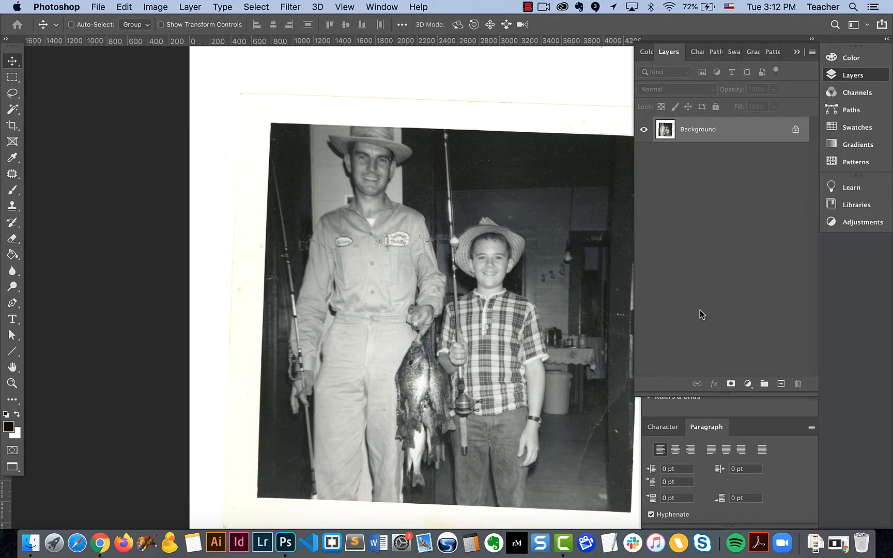
key(f)
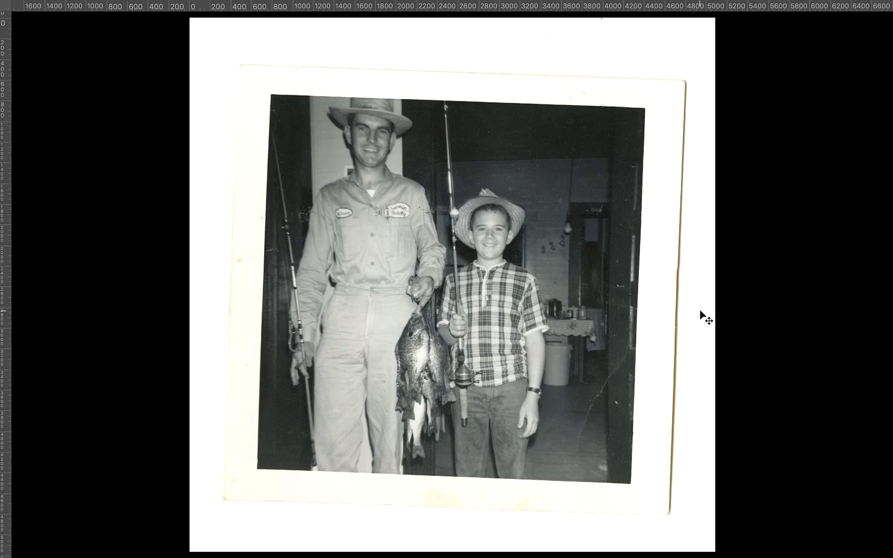
key(f)
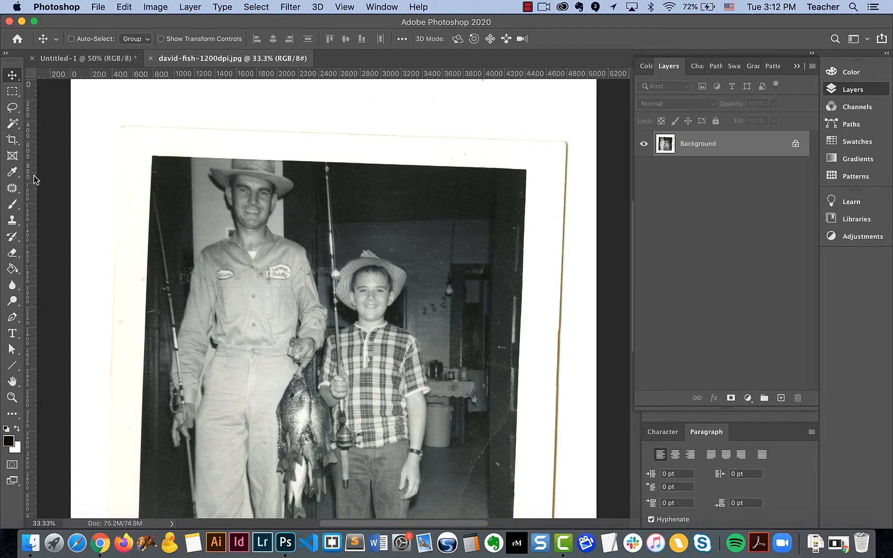
Step: Change the ruler units to inches
right_click(288, 75)
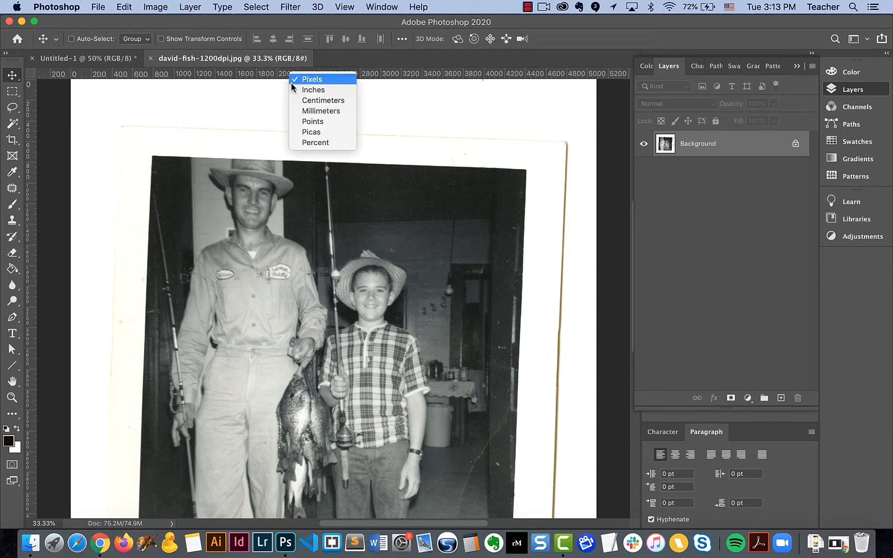
click(297, 91)
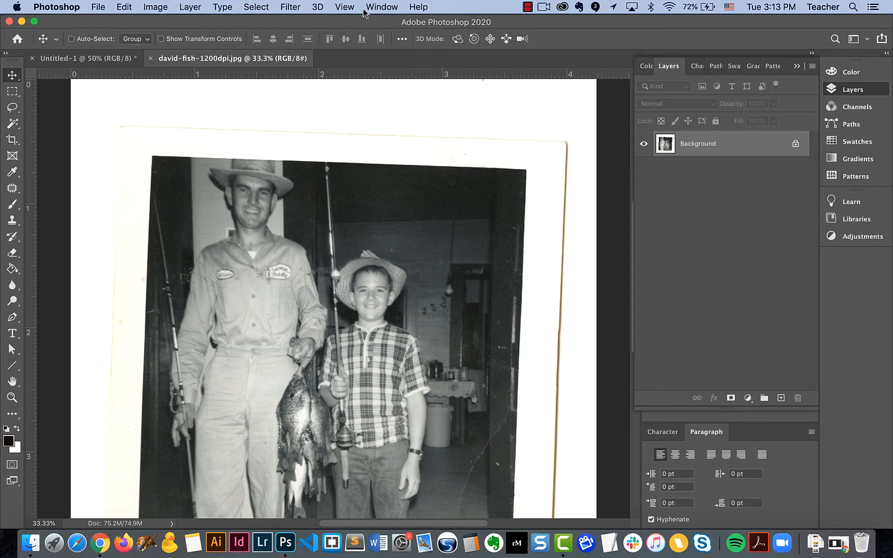
Step: Hide the document rulers and show them again
click(341, 8)
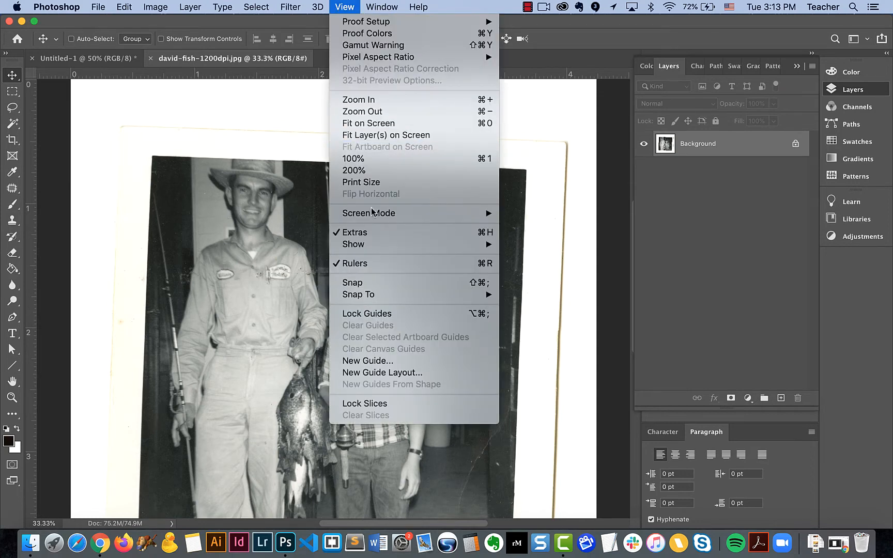
click(354, 265)
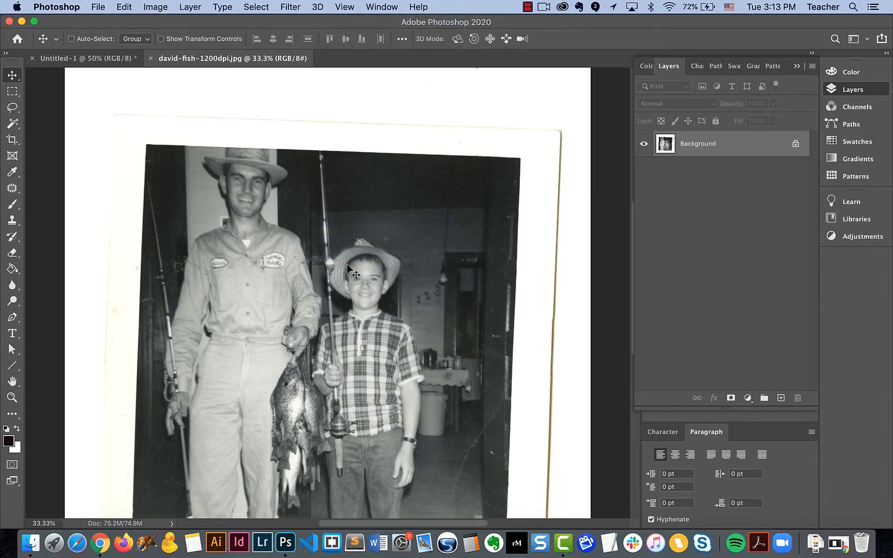
click(345, 8)
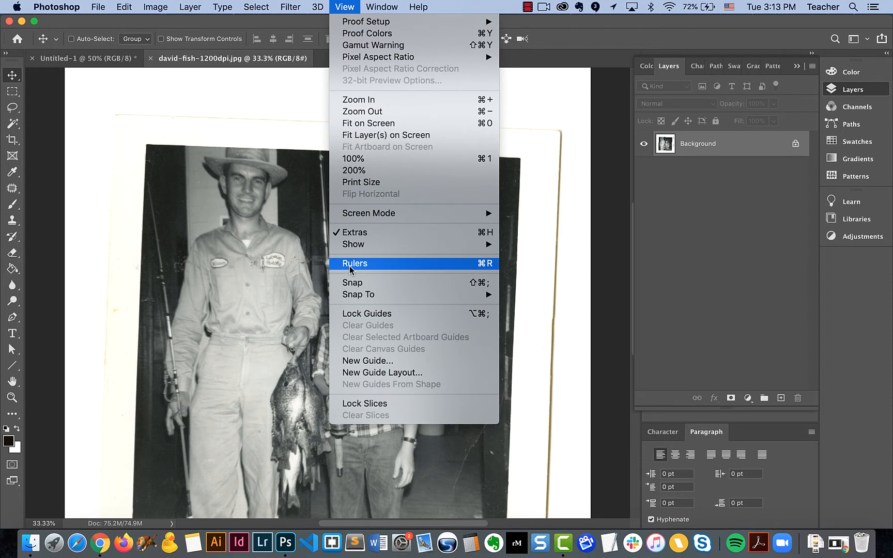
click(484, 264)
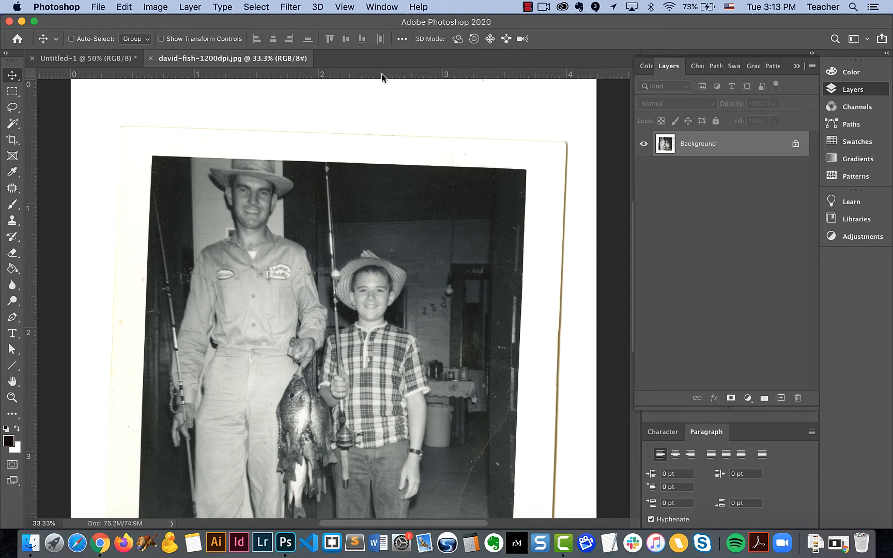
Step: Try out horizontal and vertical guides from the rulers over the photo and remove them again
drag(381, 73, 380, 115)
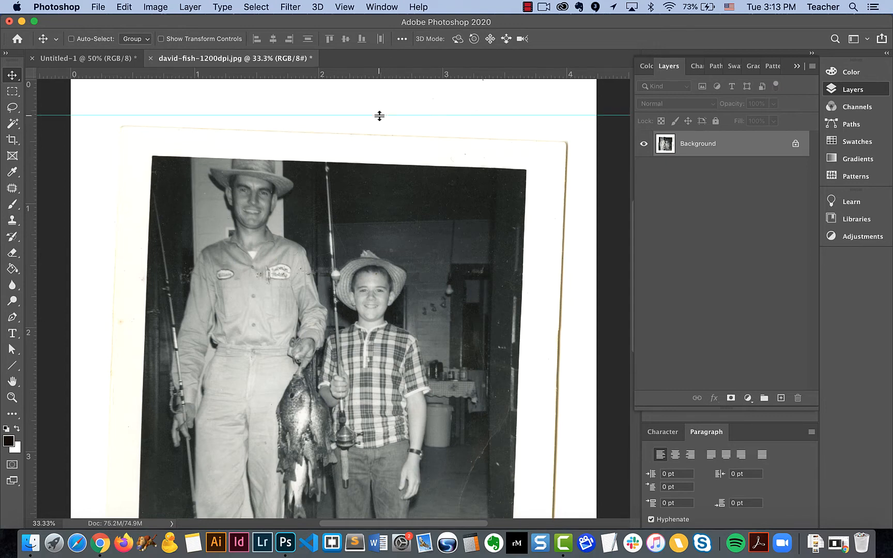
drag(379, 116, 379, 73)
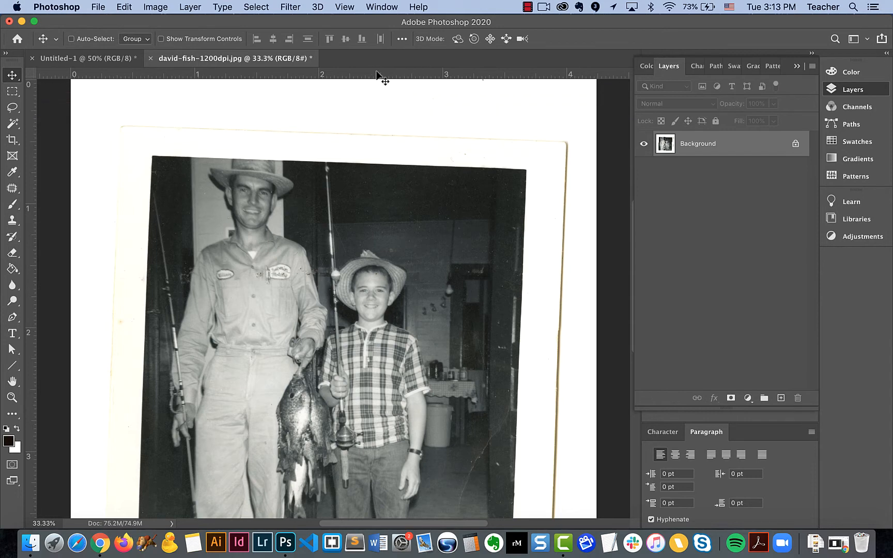
drag(30, 135, 94, 132)
drag(101, 75, 133, 58)
drag(112, 103, 122, 52)
drag(93, 108, 31, 110)
click(99, 8)
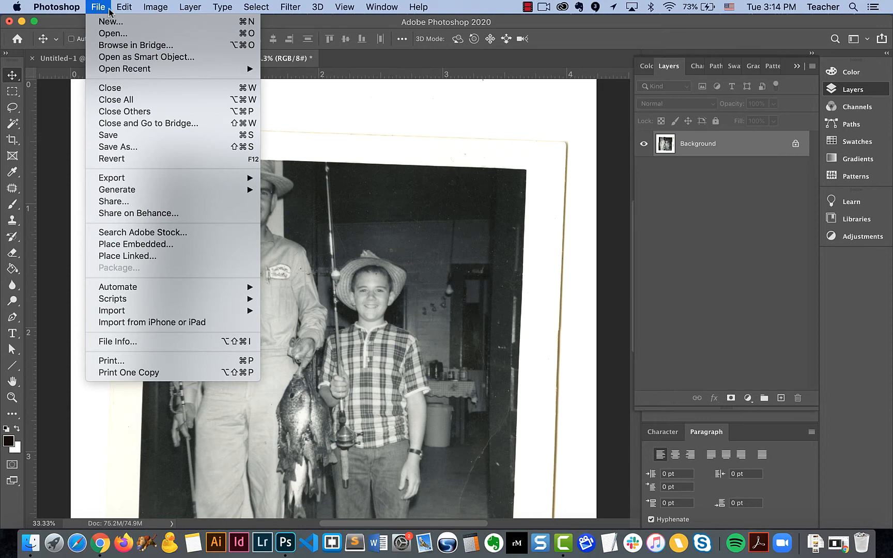
mouse_move(119, 11)
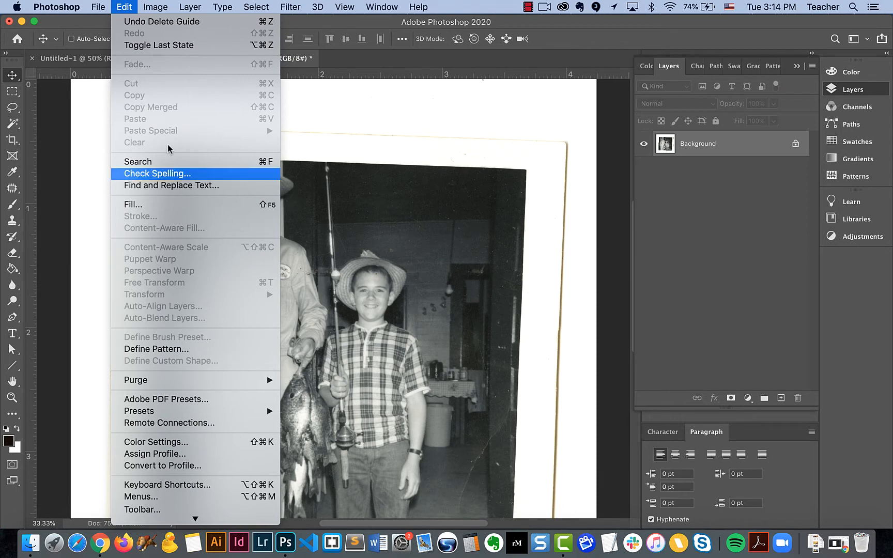
mouse_move(154, 7)
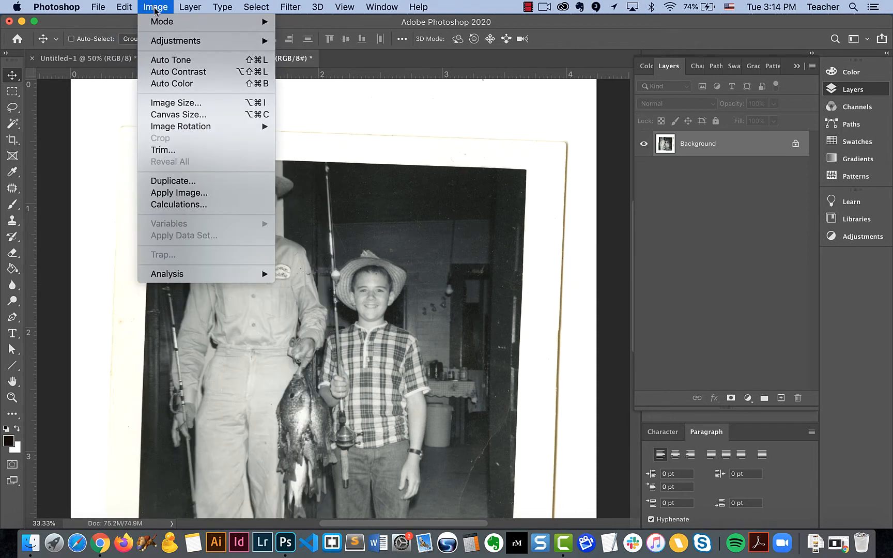
mouse_move(154, 25)
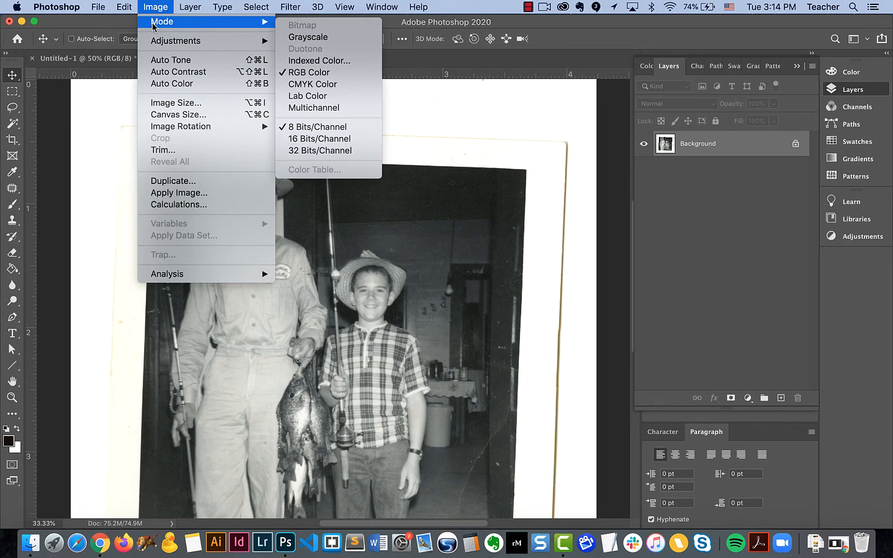
mouse_move(154, 45)
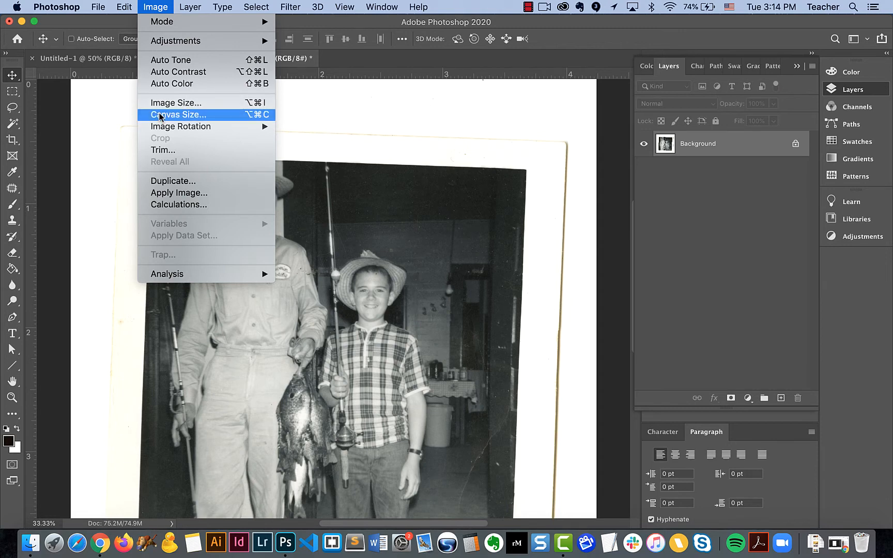
mouse_move(161, 132)
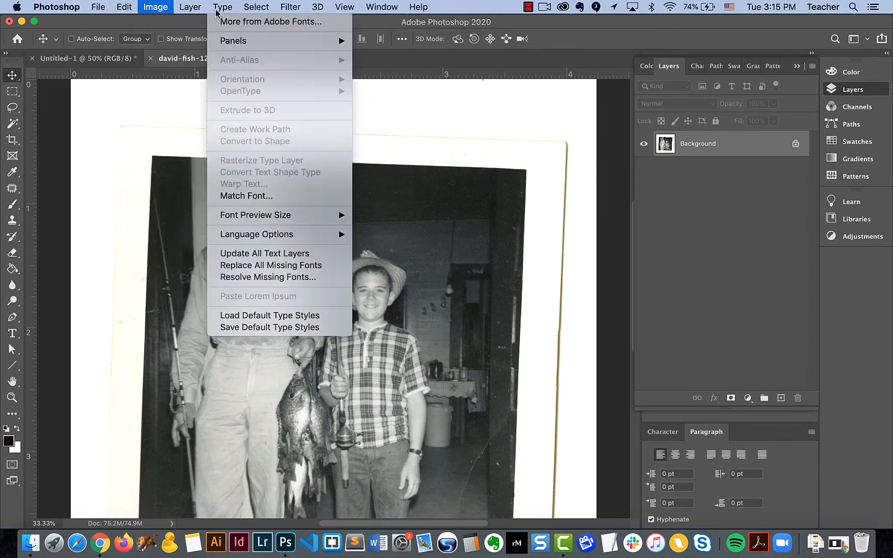
mouse_move(190, 10)
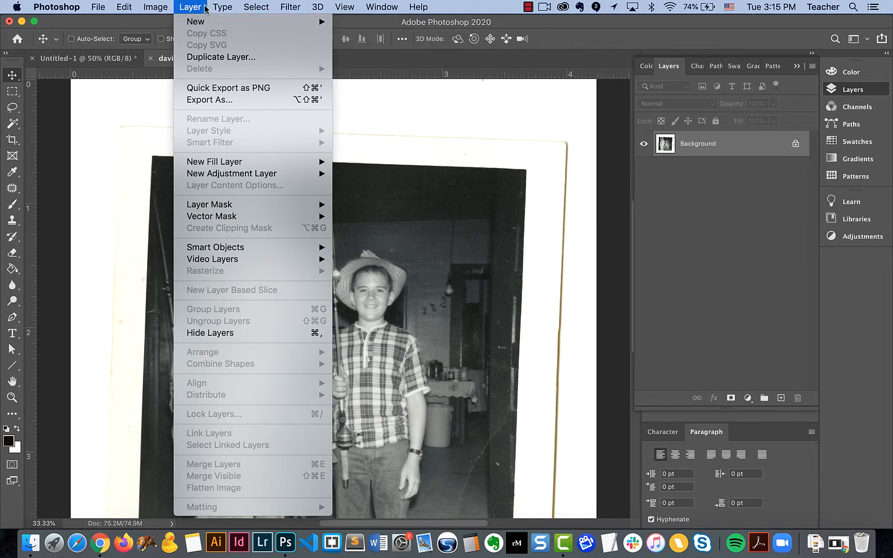
mouse_move(223, 8)
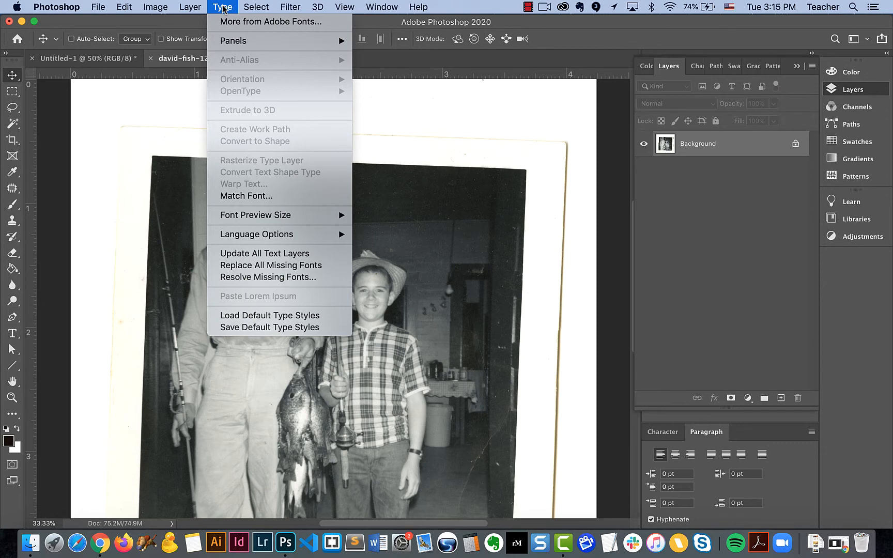
mouse_move(252, 10)
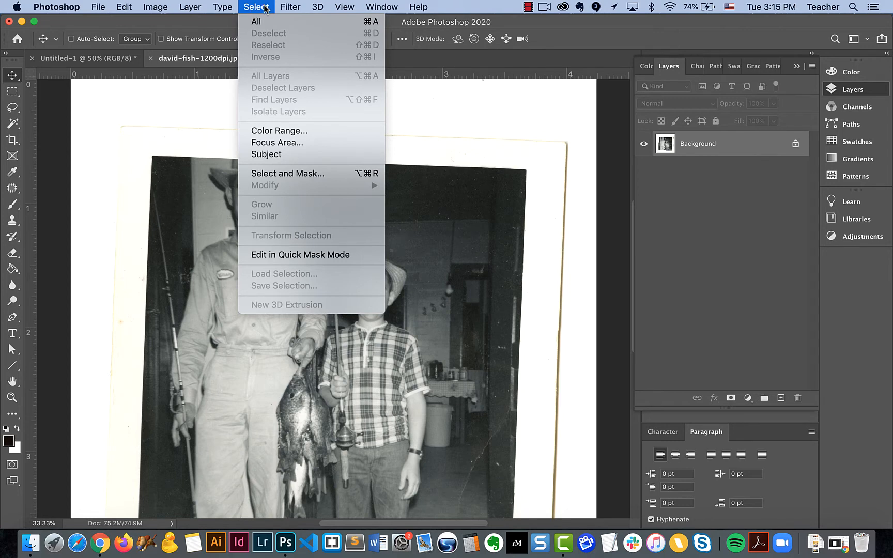
mouse_move(293, 6)
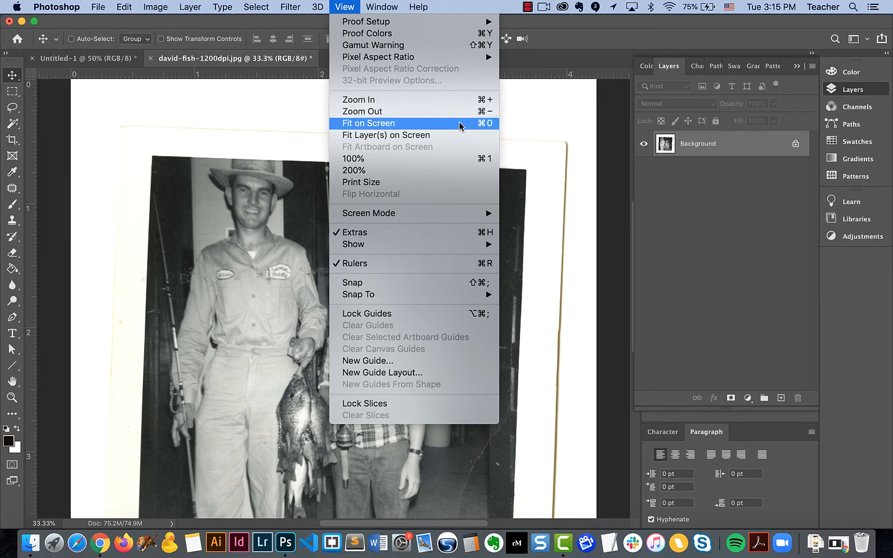
Step: Show the Character panel and collapse the open Layers panel
mouse_move(381, 7)
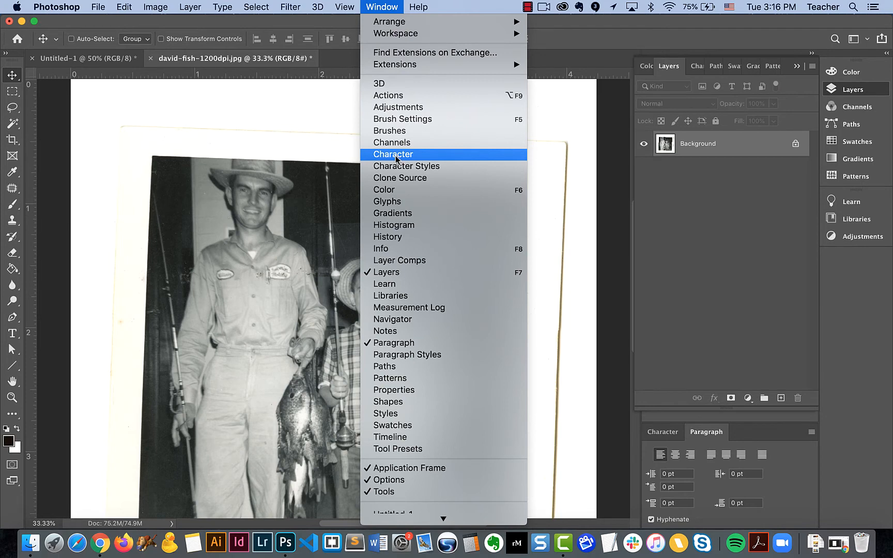
click(379, 159)
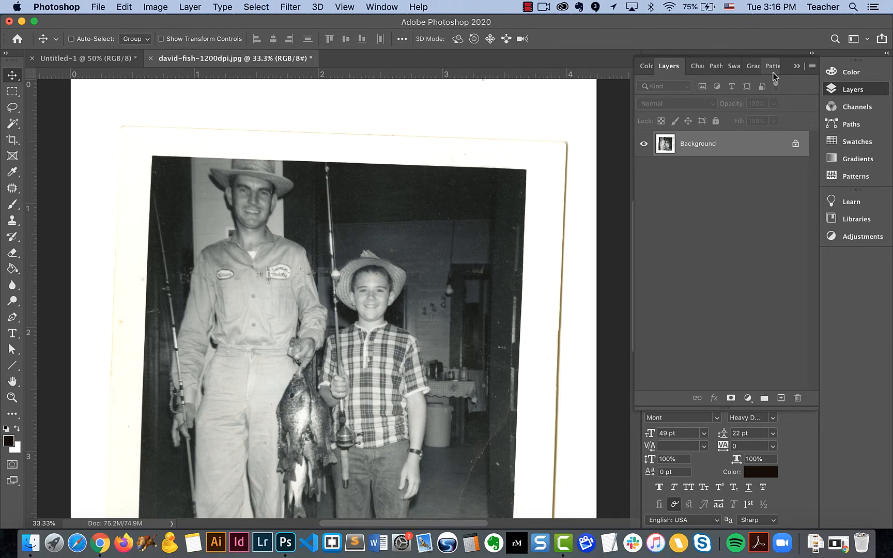
click(797, 66)
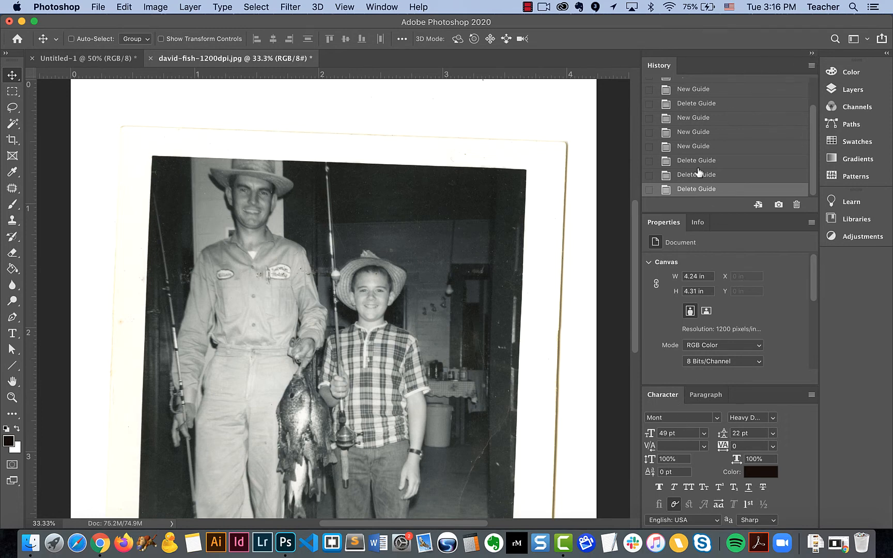
Step: Collapse and re-expand the History, Properties and Character panel column, and reorder the Properties panel to follow Info
click(812, 54)
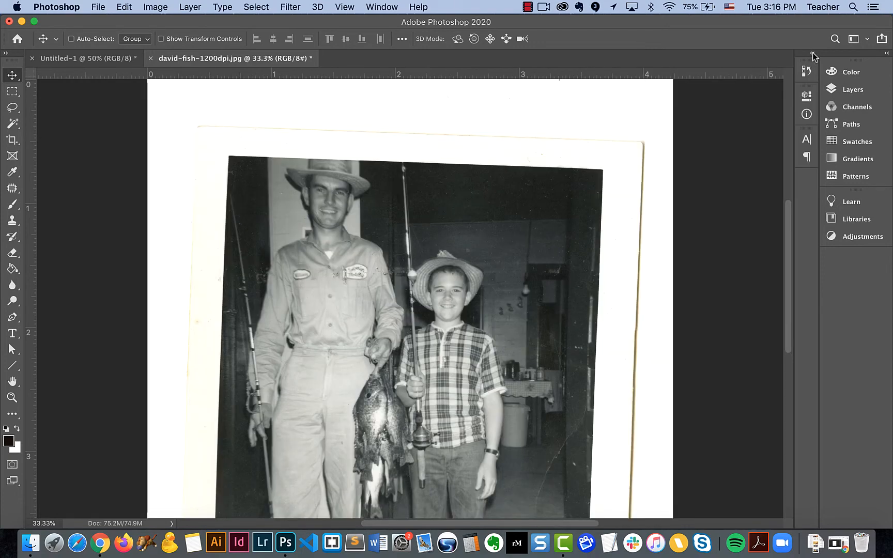
click(812, 54)
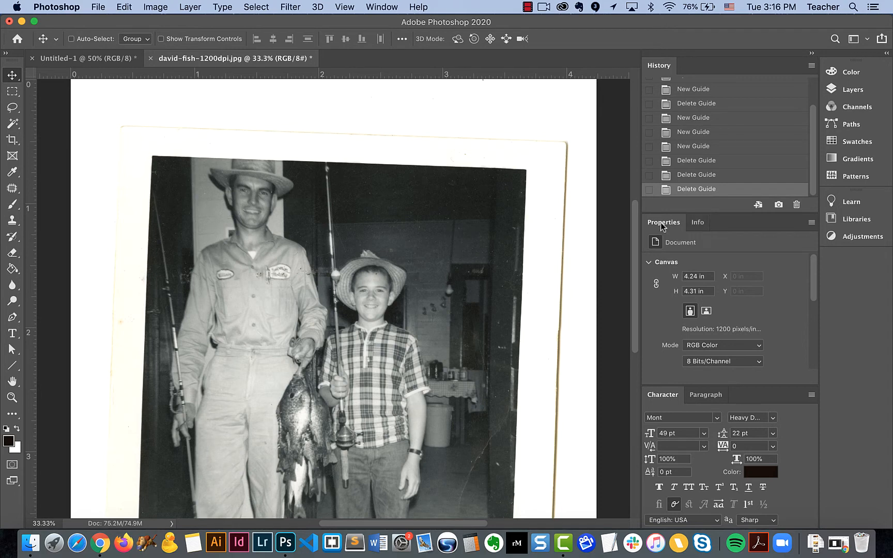
mouse_move(661, 223)
mouse_down()
mouse_move(665, 162)
mouse_move(661, 230)
mouse_move(663, 219)
mouse_move(669, 227)
mouse_up()
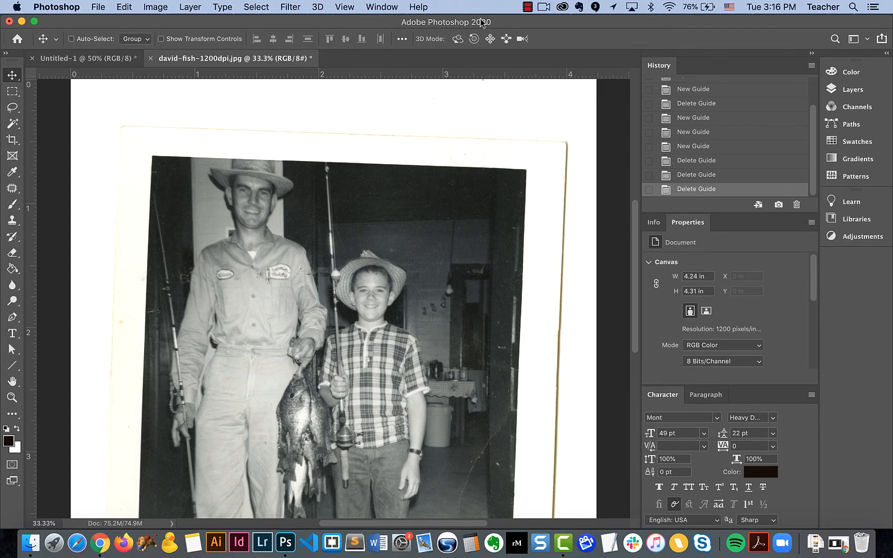
Step: Examine the available workspace presets and the options to reset, create or delete a workspace
click(358, 8)
mouse_move(375, 8)
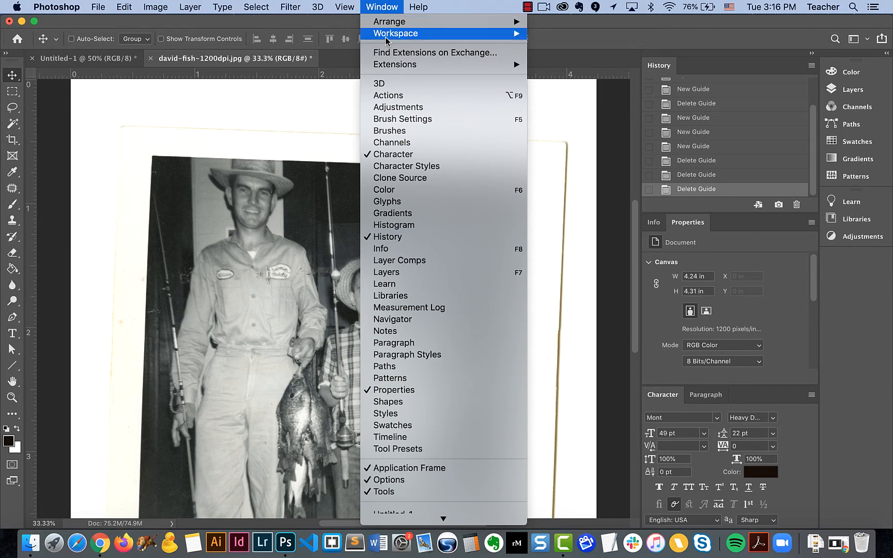
mouse_move(386, 38)
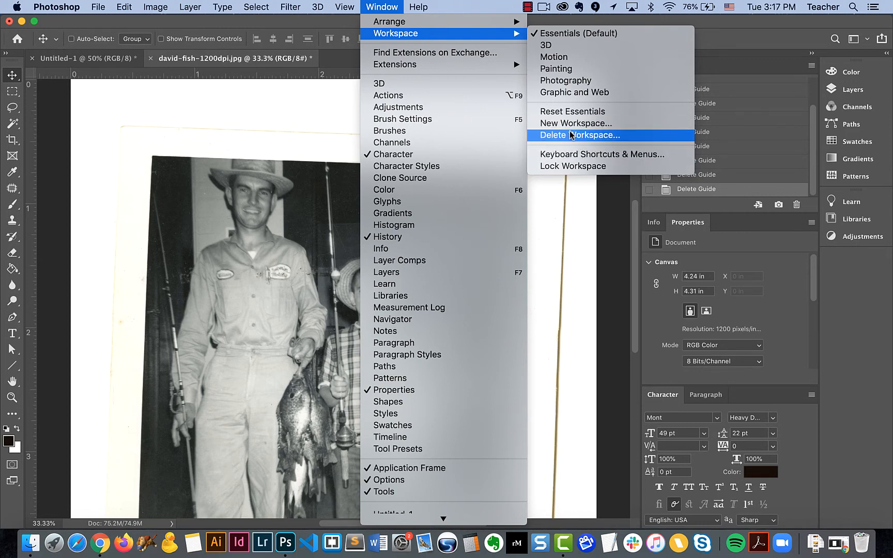
click(629, 8)
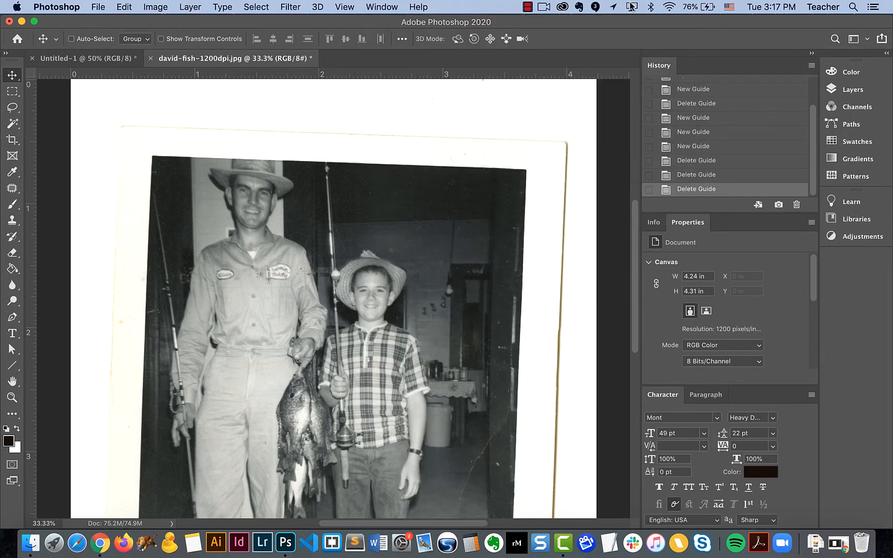
click(868, 39)
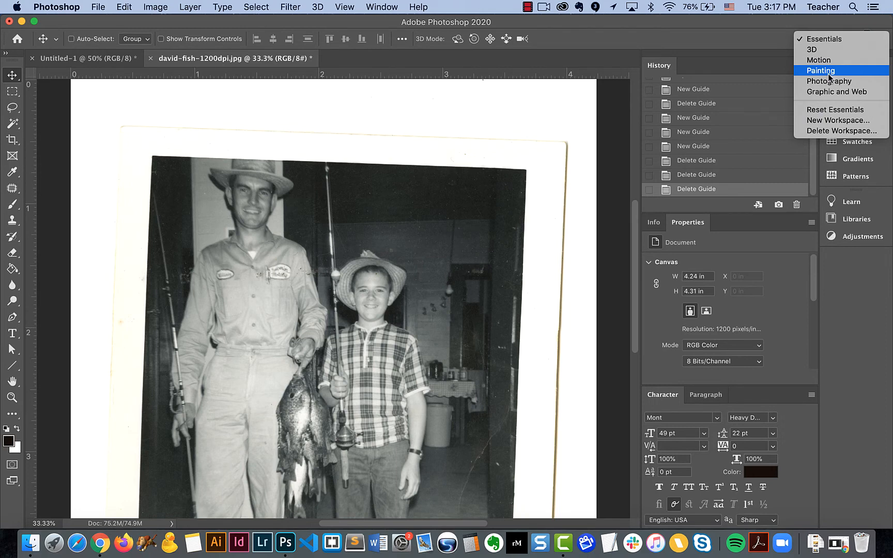
click(731, 23)
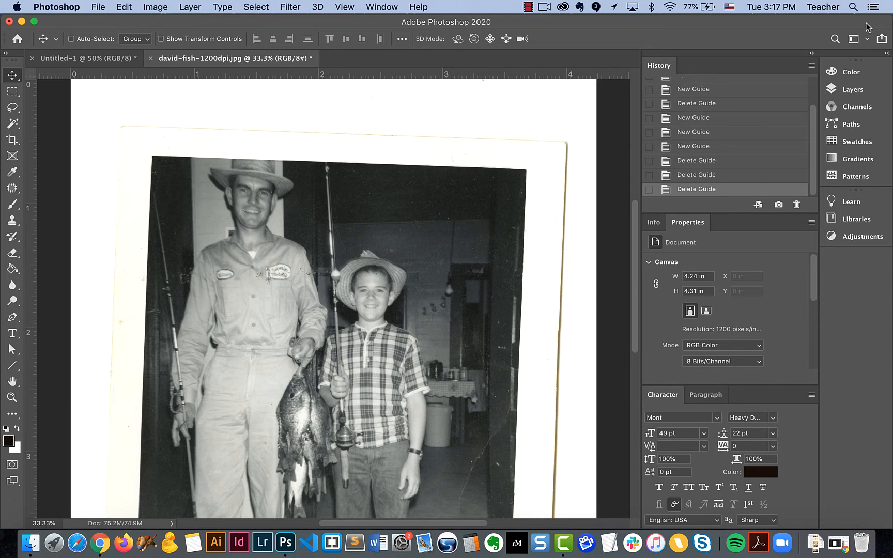
Step: Switch between the collapsed Color, Layers and Channels panels, and leave the Color panel expanded
click(849, 72)
click(849, 72)
click(849, 90)
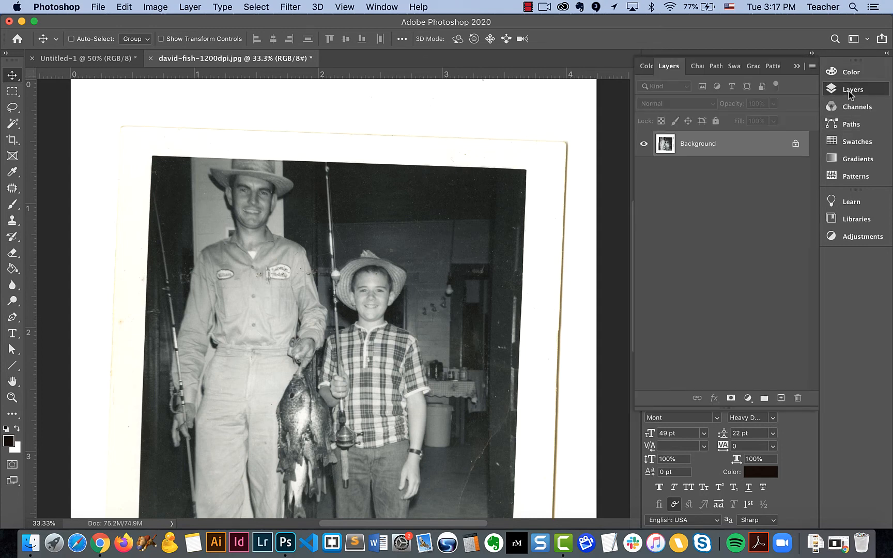
click(848, 91)
click(851, 107)
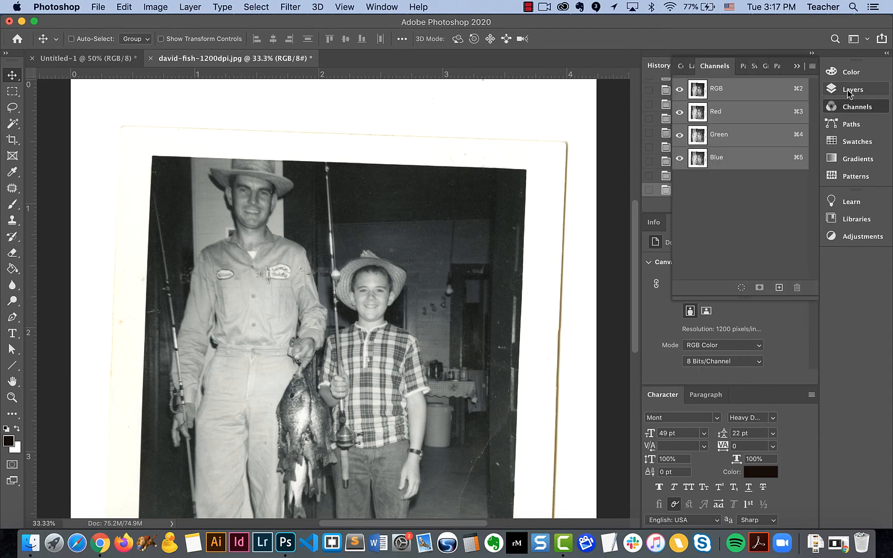
click(848, 91)
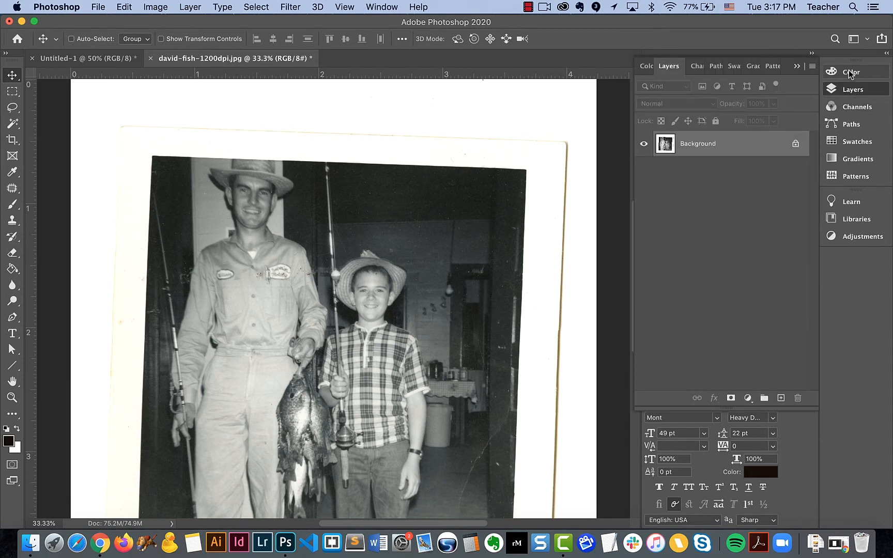
click(850, 74)
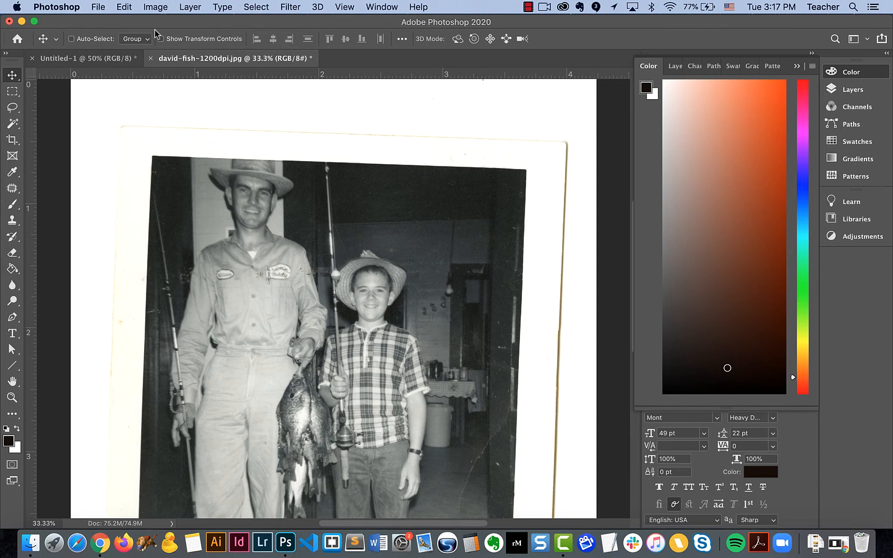
Step: Open the General preferences and review the Interface, Workspace, Tools, File Handling and Export settings
click(61, 9)
mouse_move(65, 46)
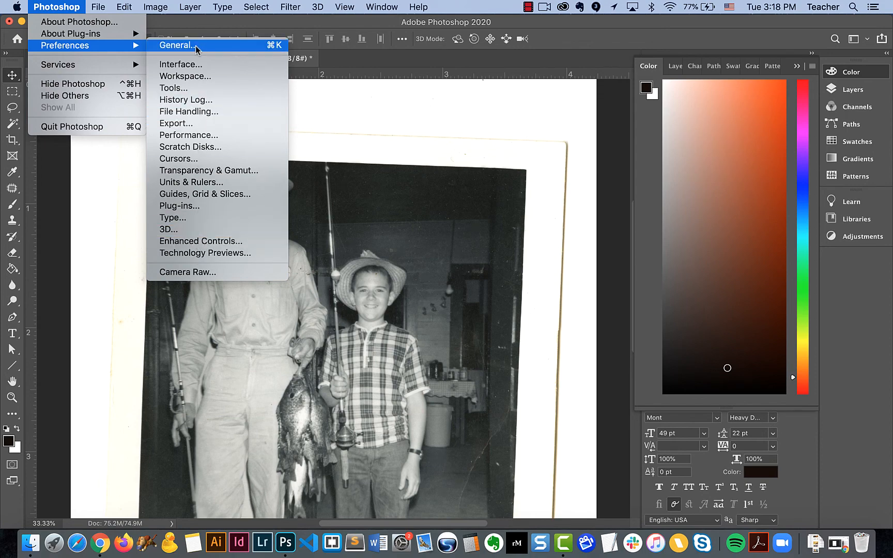
click(178, 46)
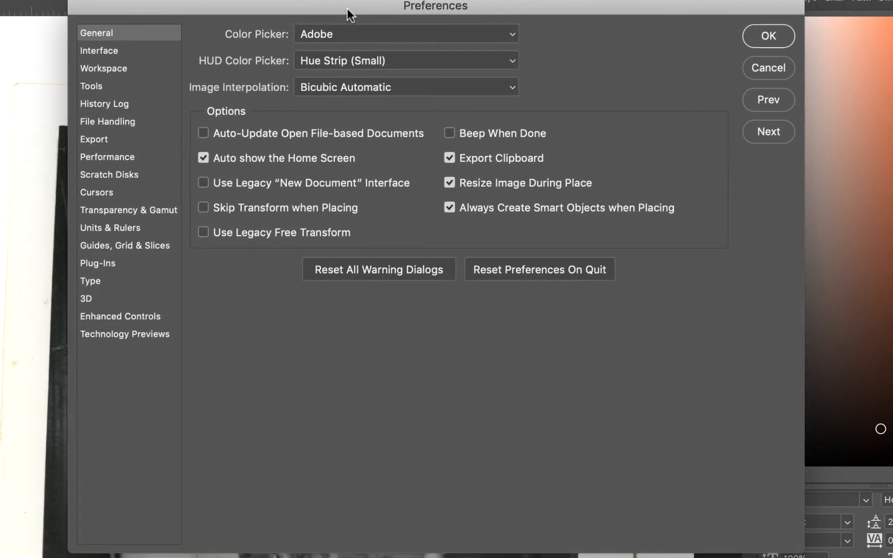
click(91, 53)
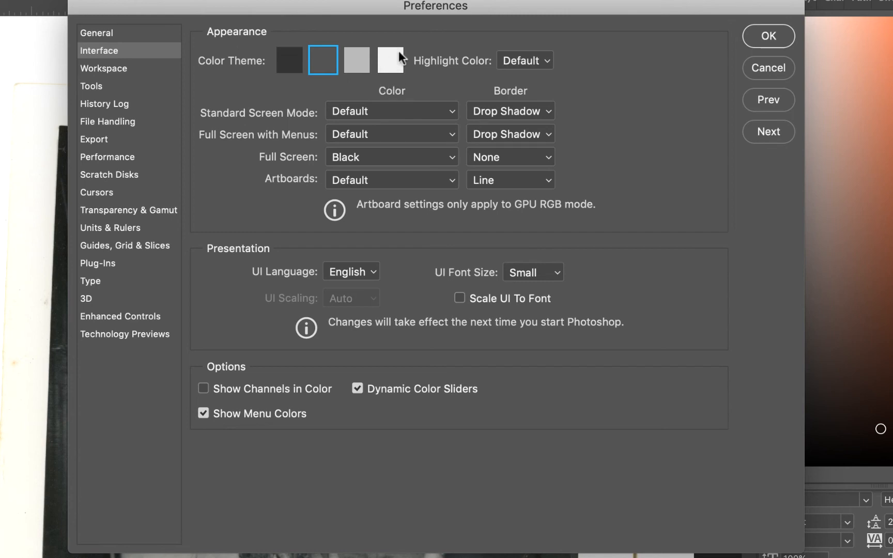
click(134, 73)
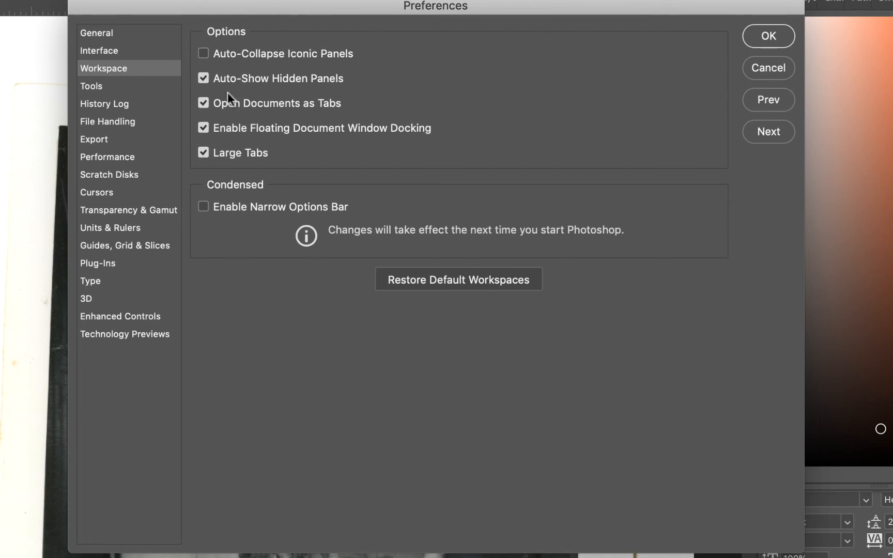
click(120, 85)
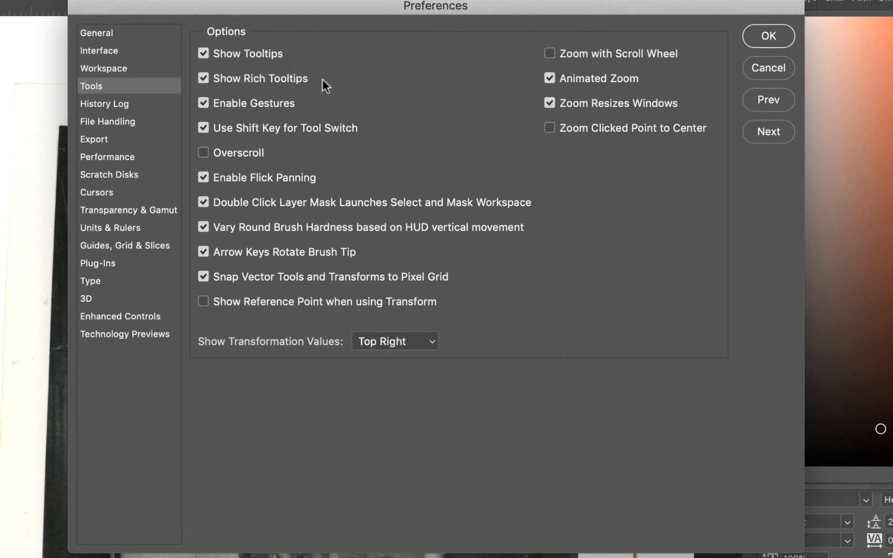
click(113, 124)
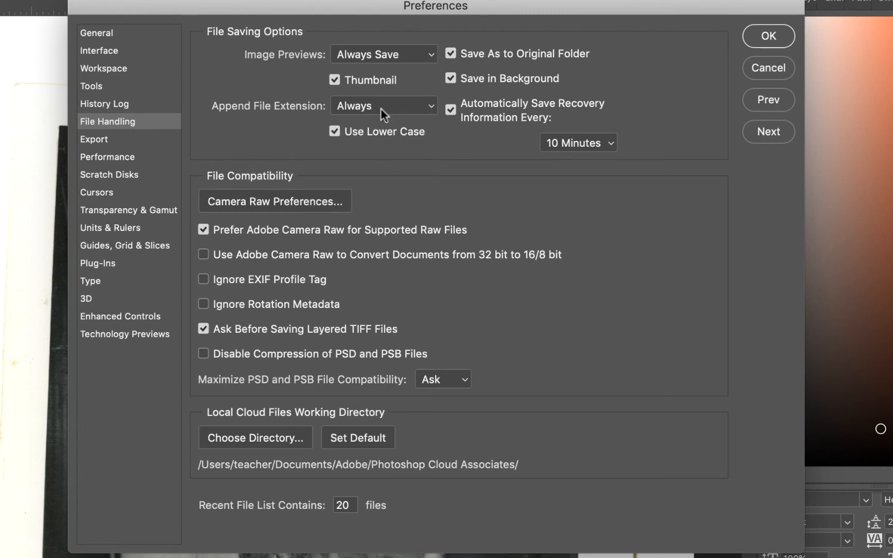
click(126, 141)
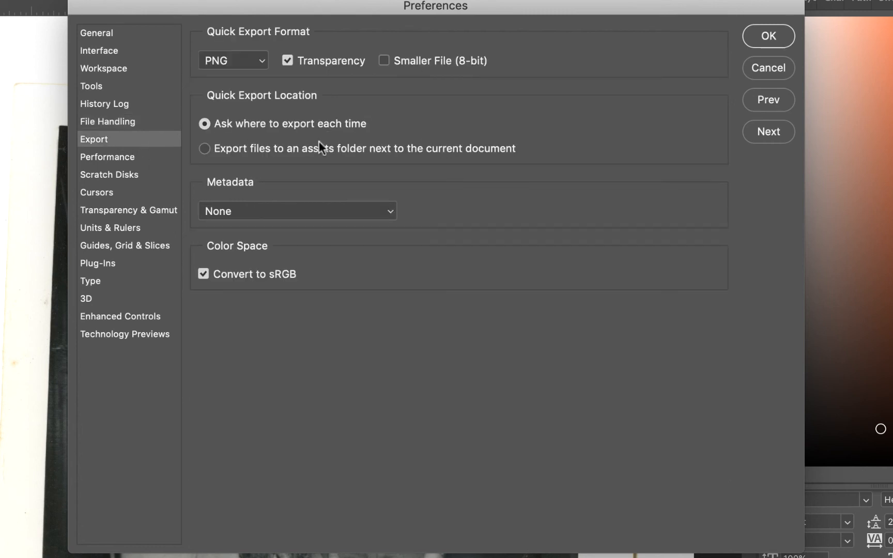
Step: Examine the Performance preferences, including the history and cache options and the graphics processor settings
click(138, 159)
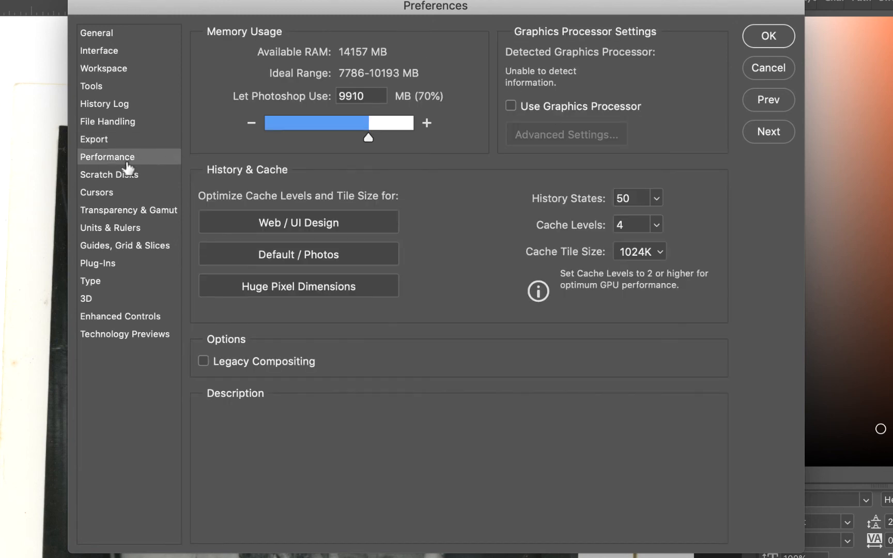
mouse_move(203, 168)
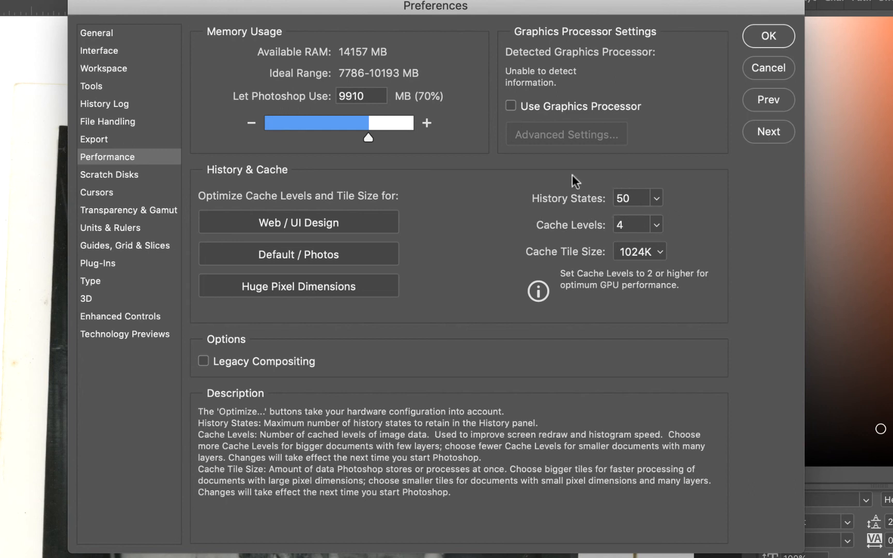
mouse_move(603, 123)
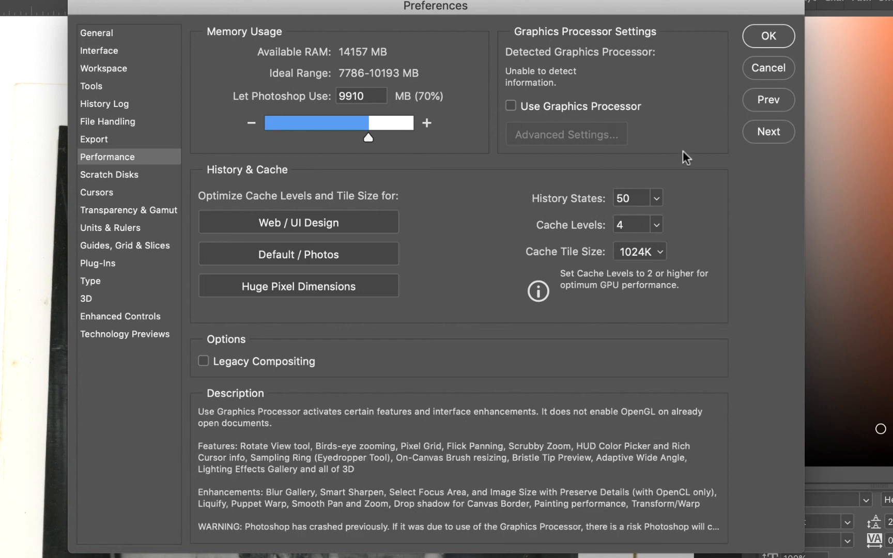
mouse_move(681, 179)
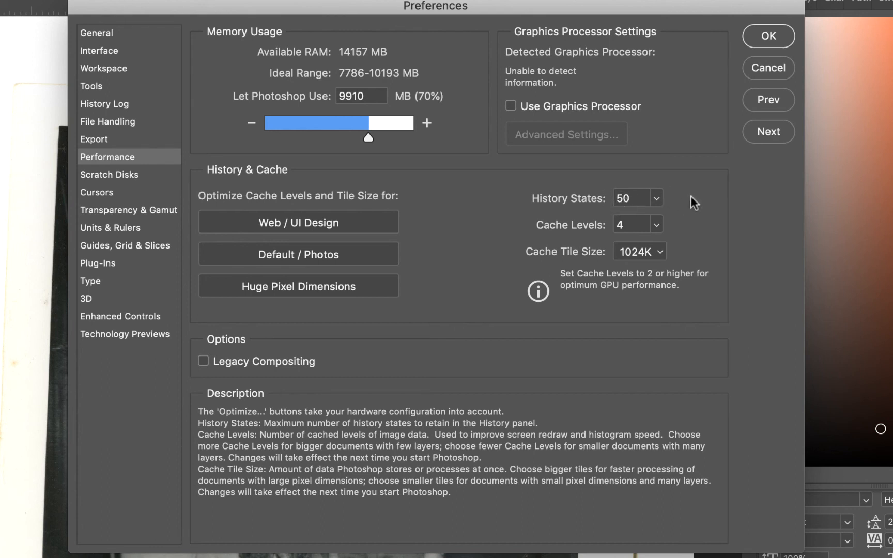
Step: Review the Scratch Disks, Cursors, Transparency & Gamut, and Units & Rulers preferences
click(106, 176)
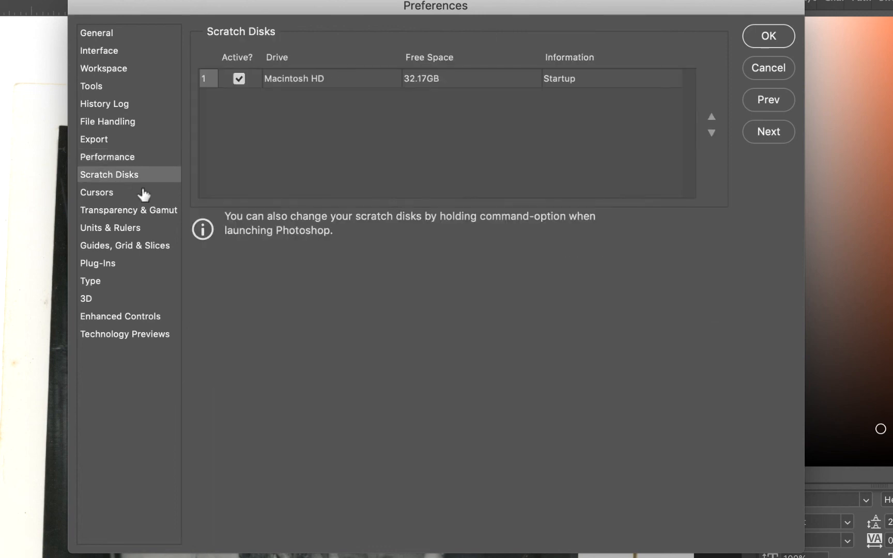
click(113, 194)
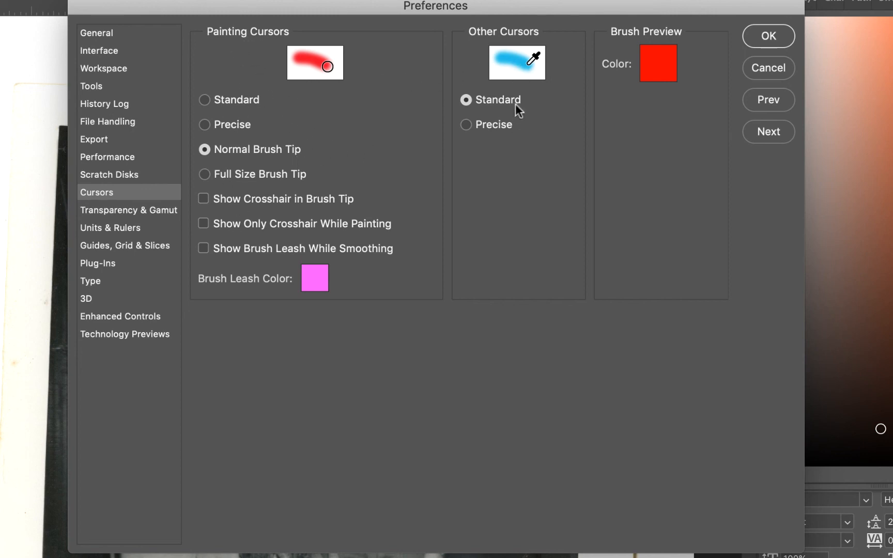
click(135, 212)
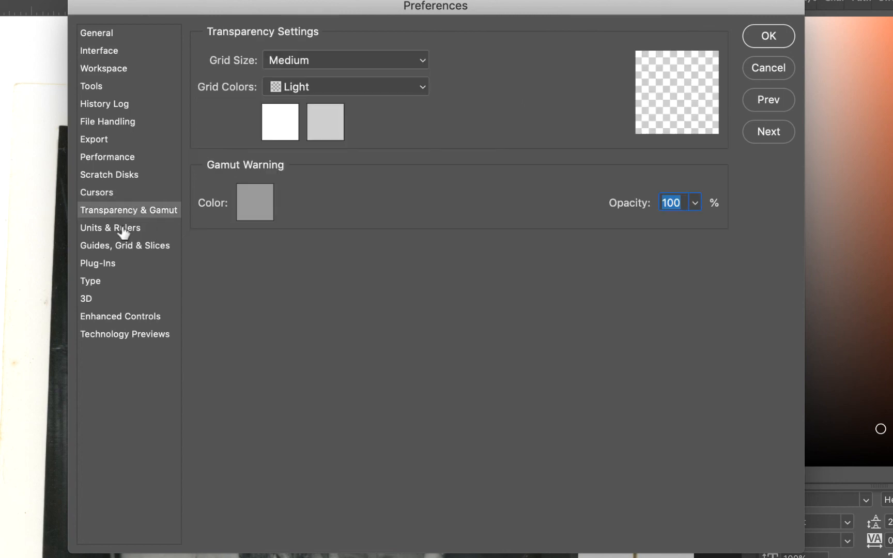
click(122, 230)
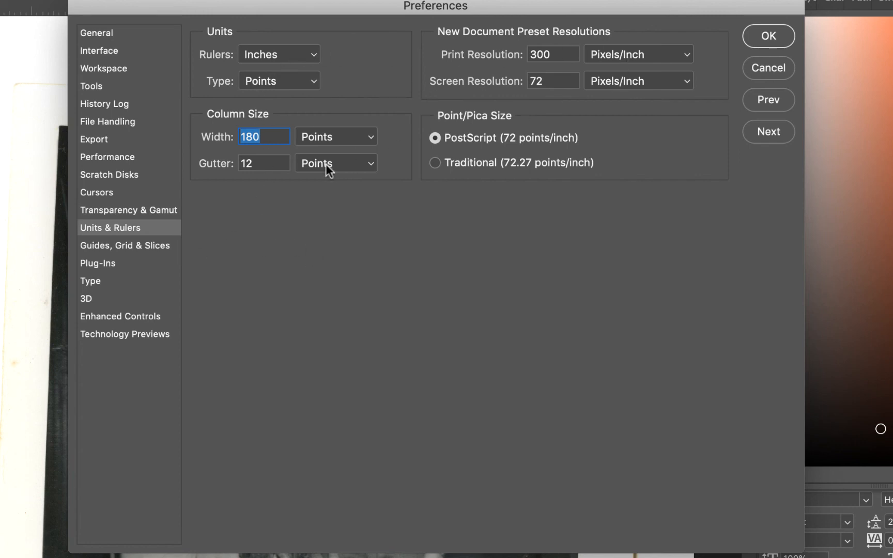
Step: Review the preferences from Guides, Grid & Slices through Technology Previews, return to General, and cancel the dialog
click(142, 248)
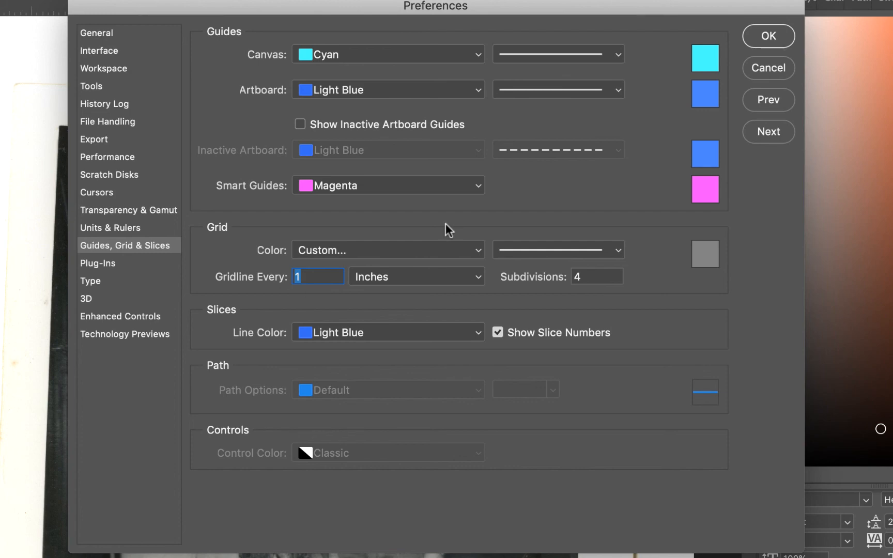
click(127, 265)
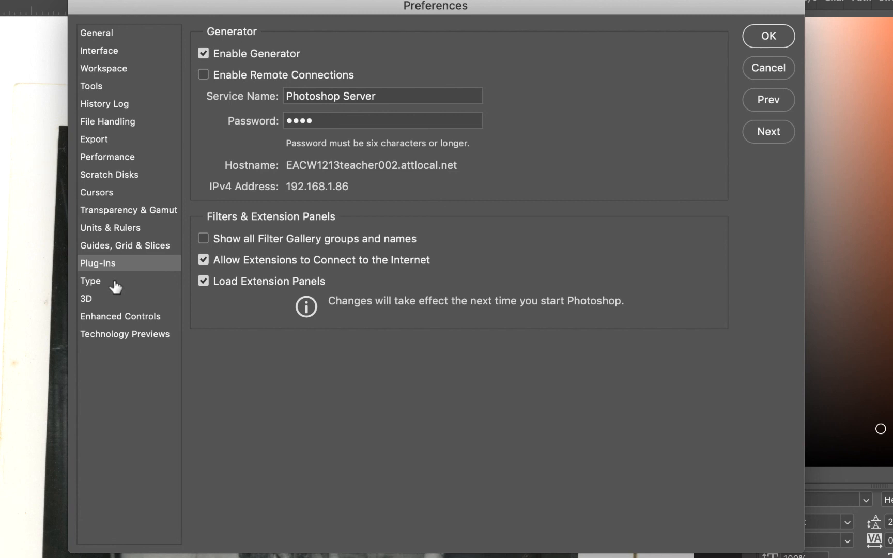
click(109, 285)
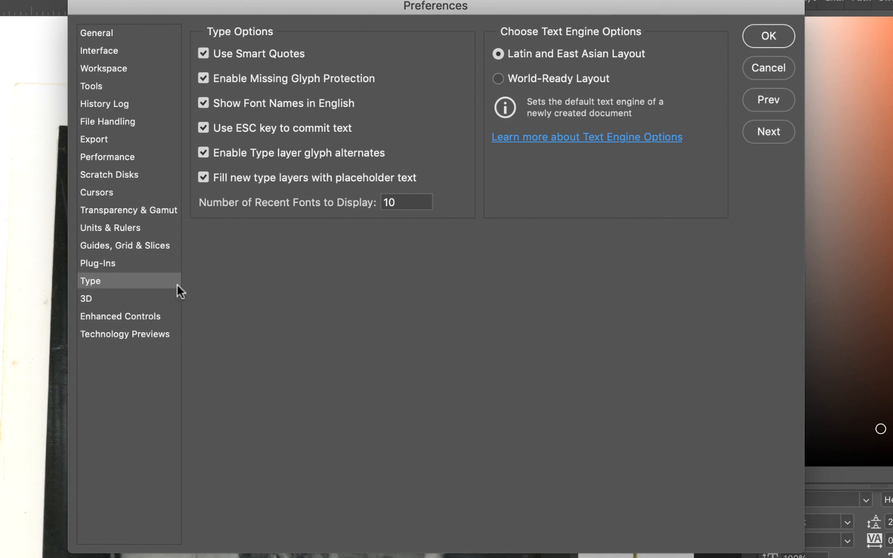
click(136, 298)
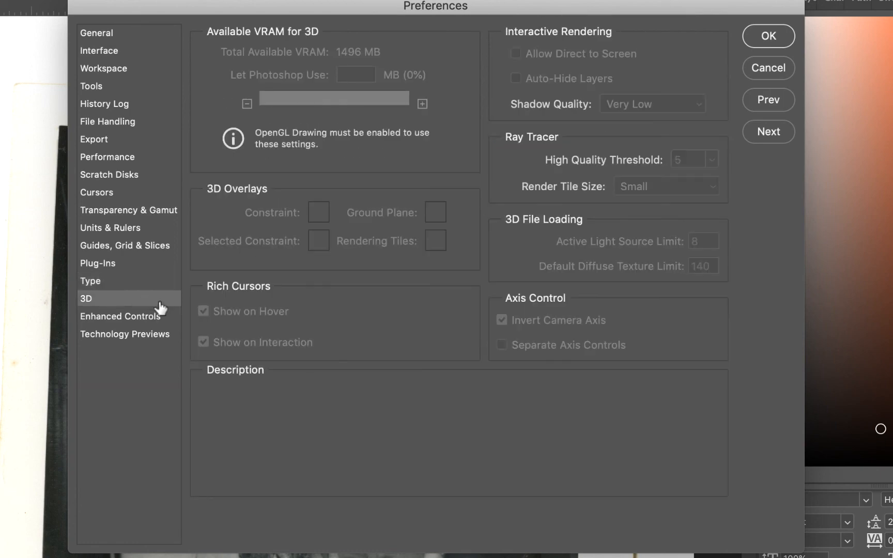
click(116, 321)
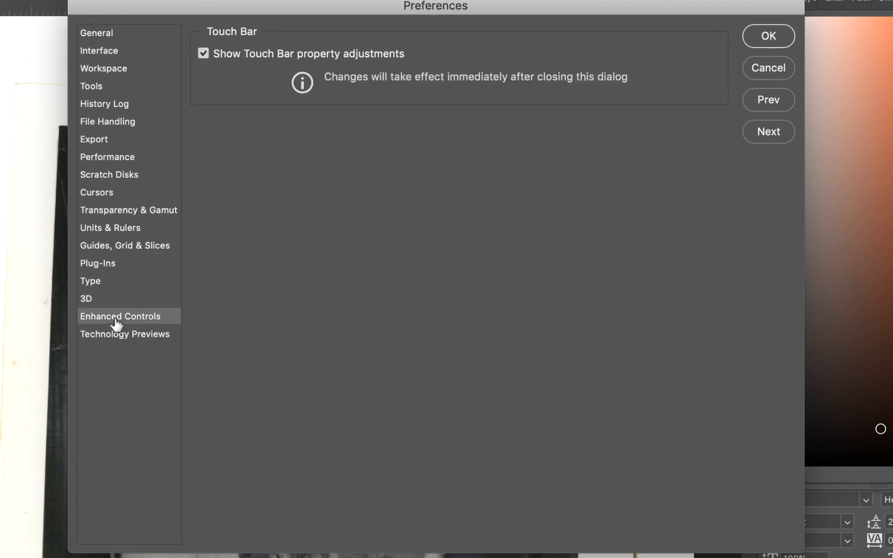
click(157, 337)
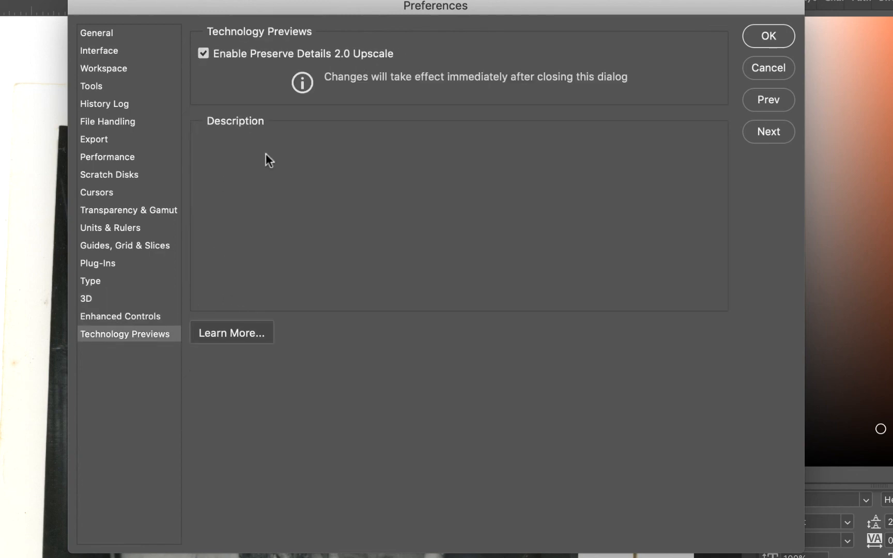
click(133, 38)
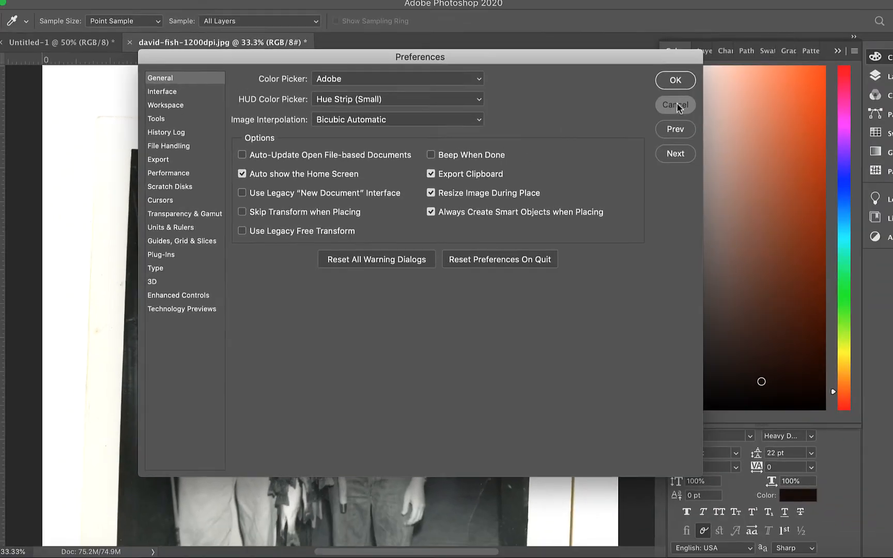
click(768, 70)
Step: Look over the list of available preference categories and dismiss it without opening any
click(57, 7)
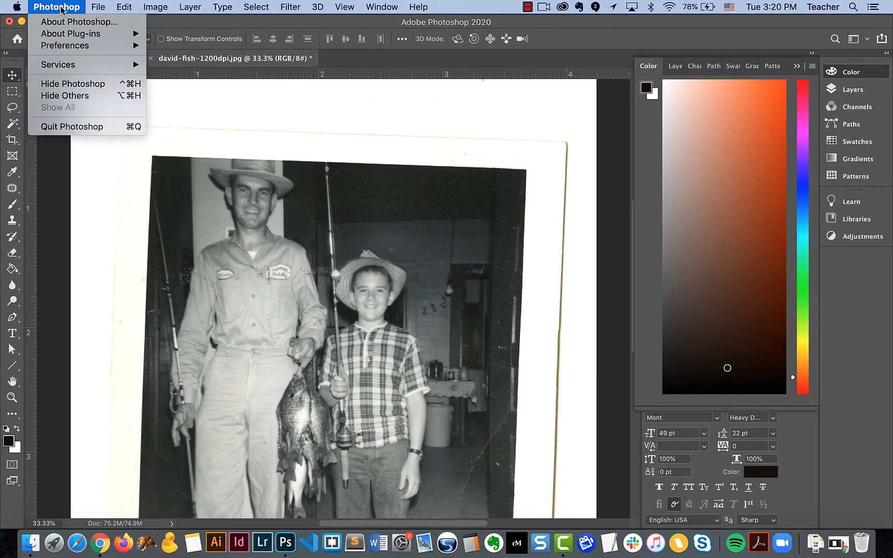
mouse_move(65, 46)
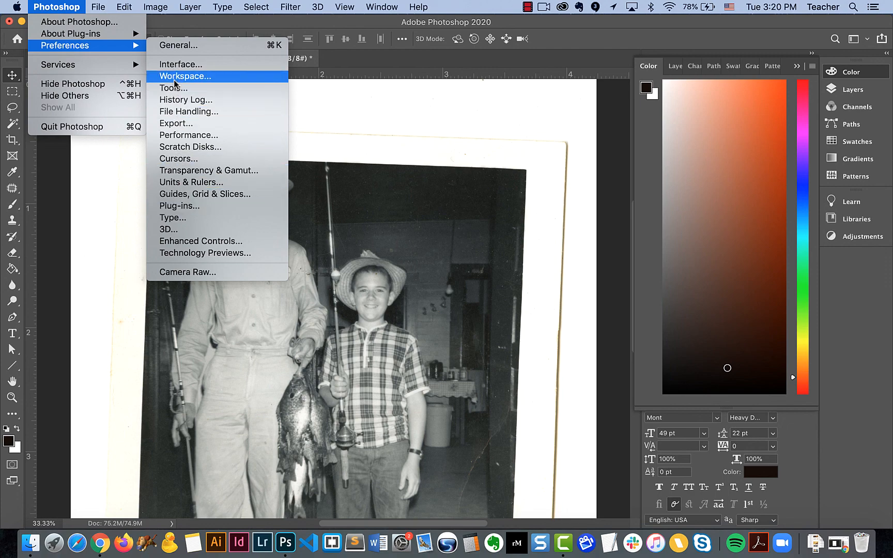
click(182, 28)
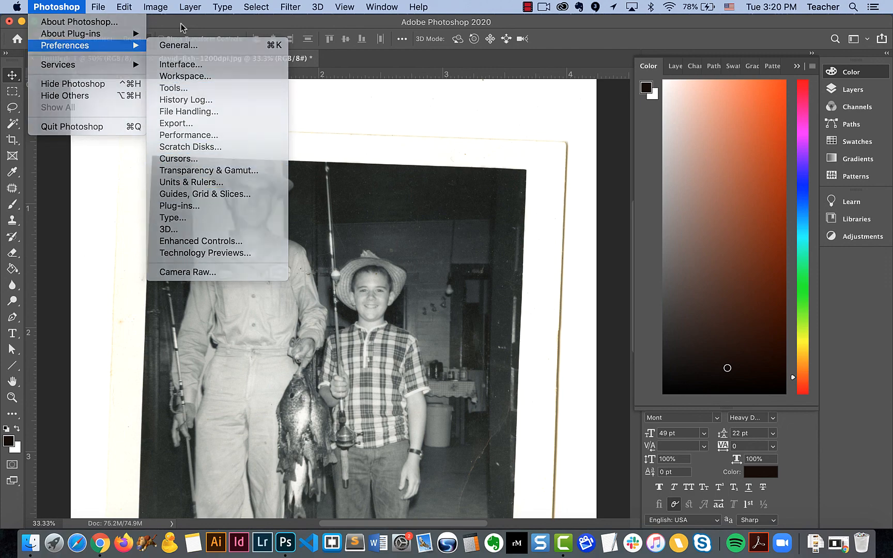